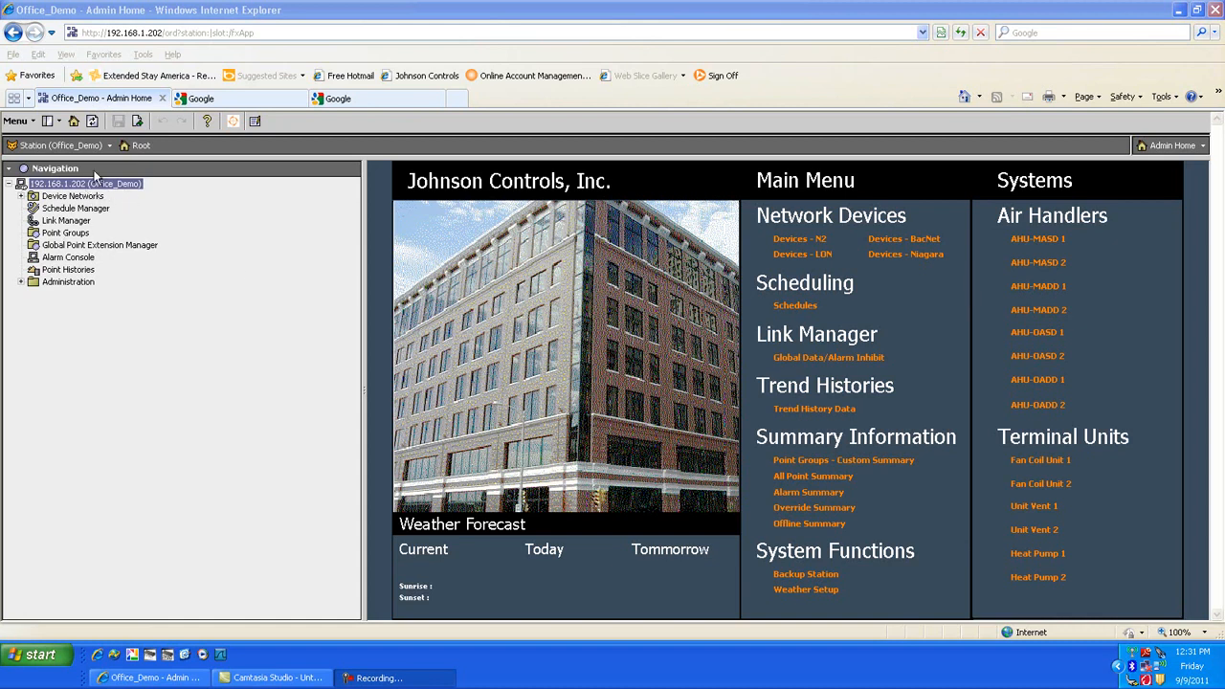
{"action": "left_click", "coordinate": [51, 121]}
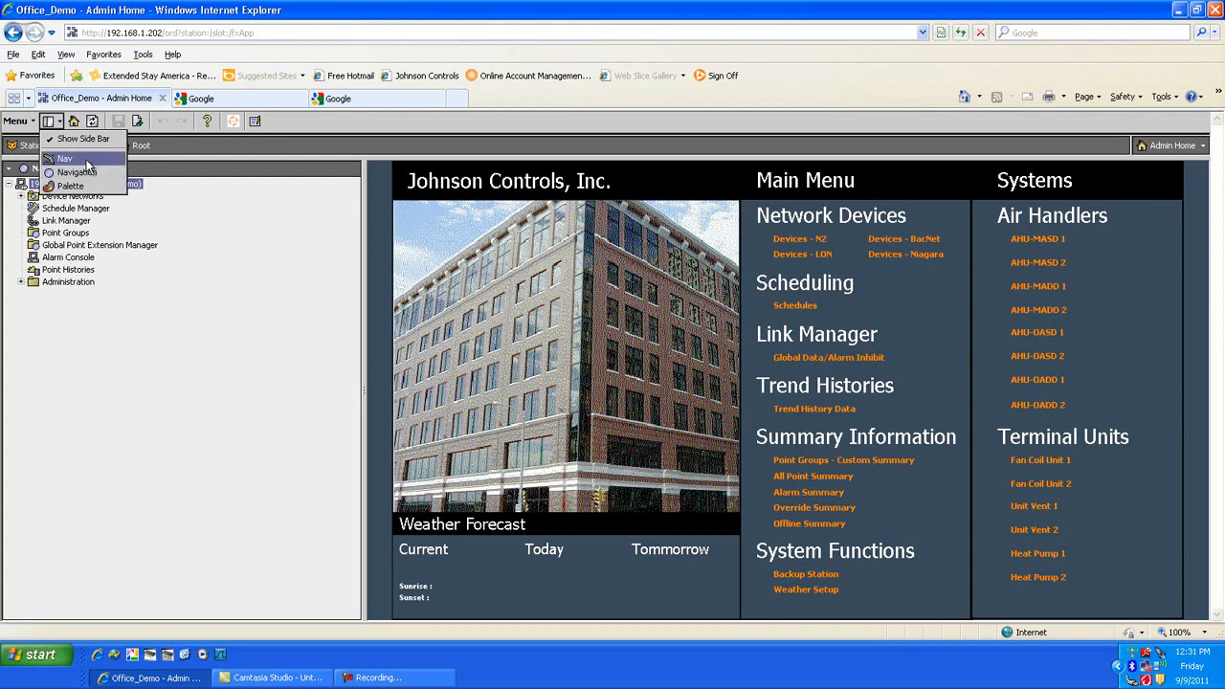
{"action": "left_click", "coordinate": [204, 170]}
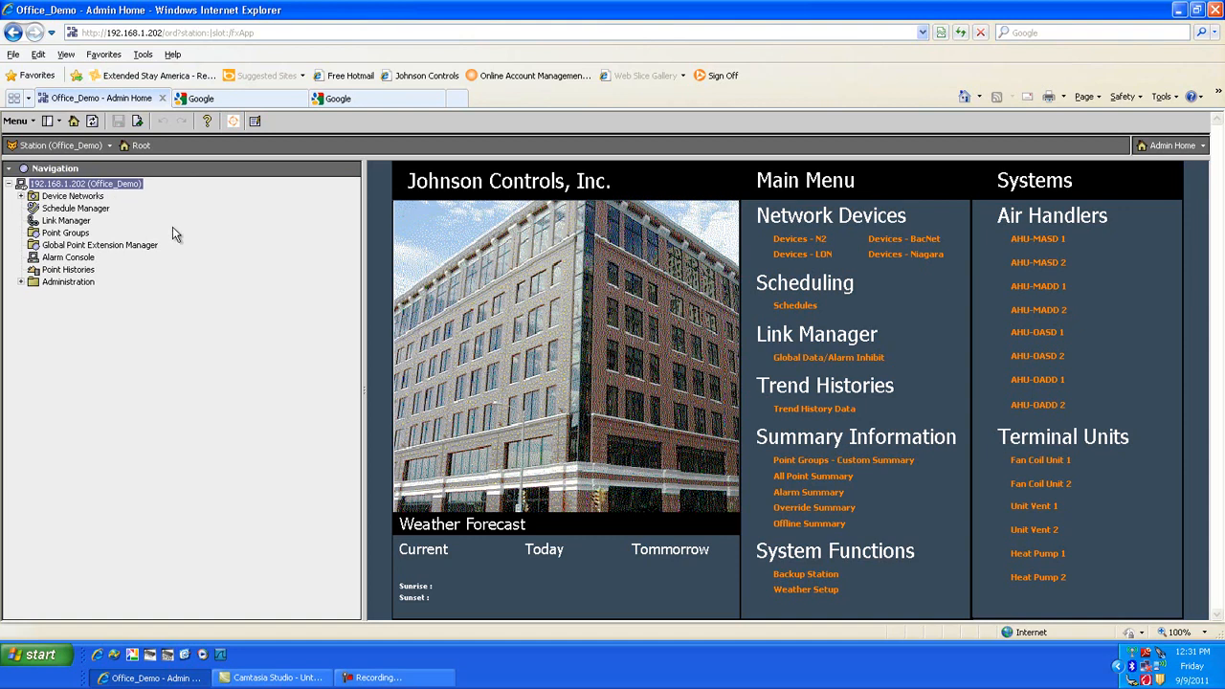
Open the Points of the Home_Zones device under the Bacnet Network in Device Networks
{"action": "left_click", "coordinate": [21, 197]}
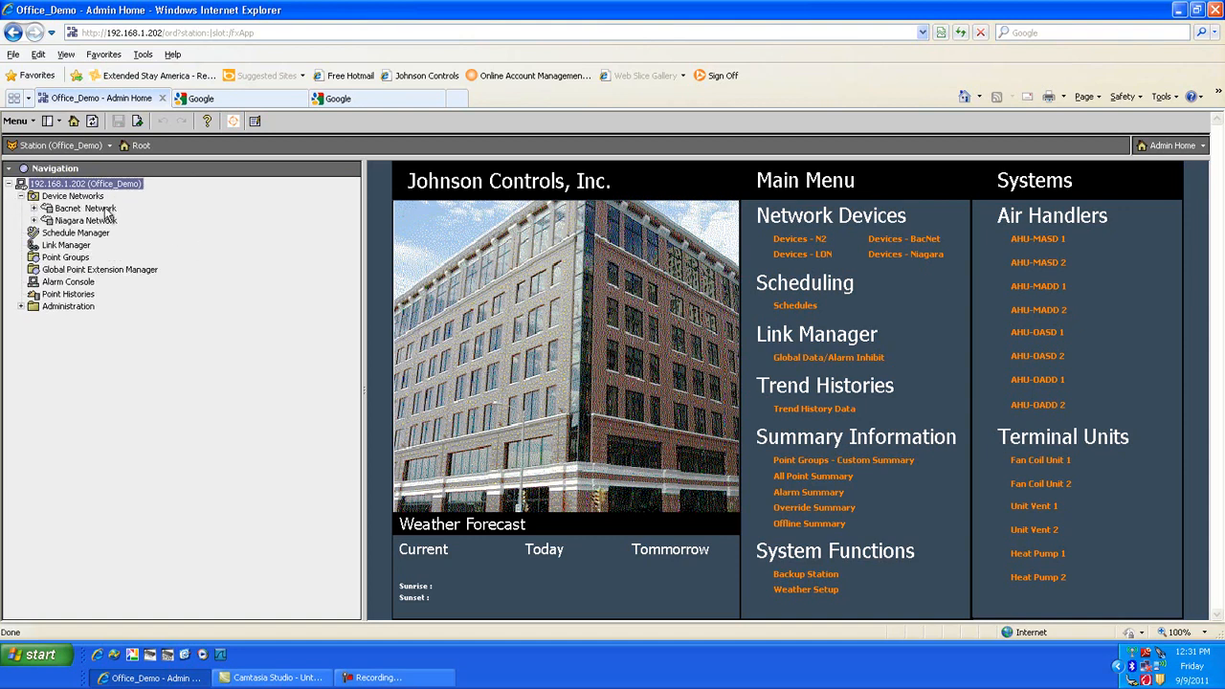
{"action": "left_click", "coordinate": [33, 208]}
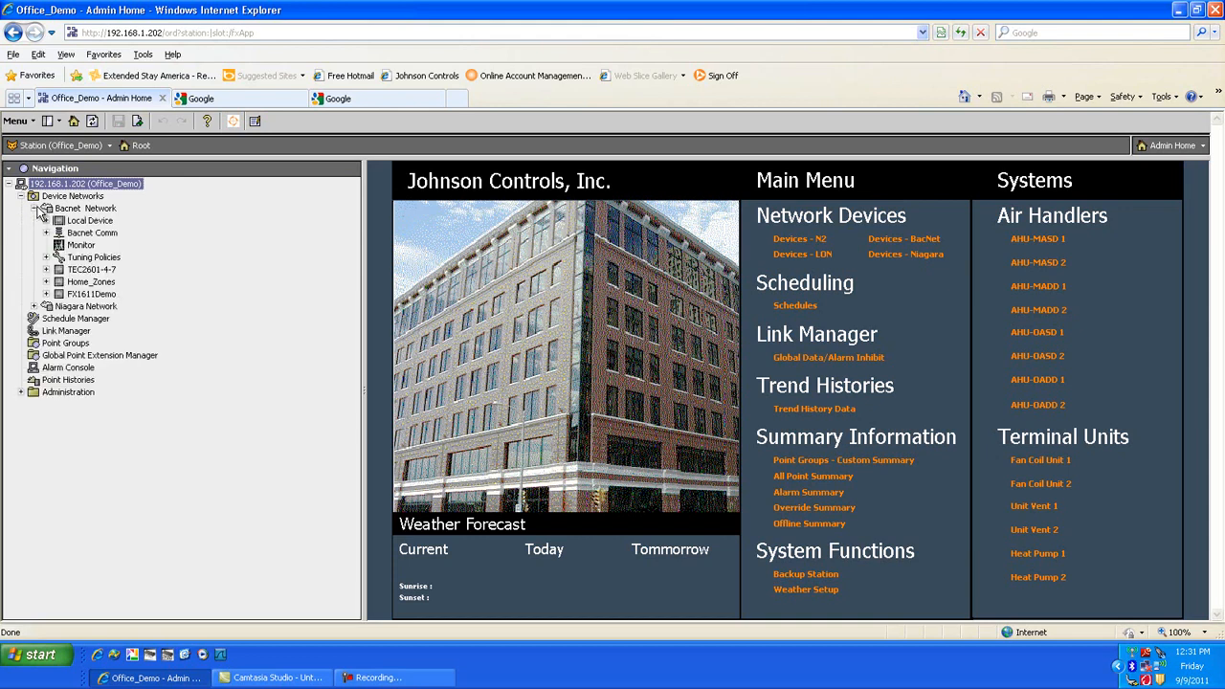
{"action": "left_click", "coordinate": [91, 281]}
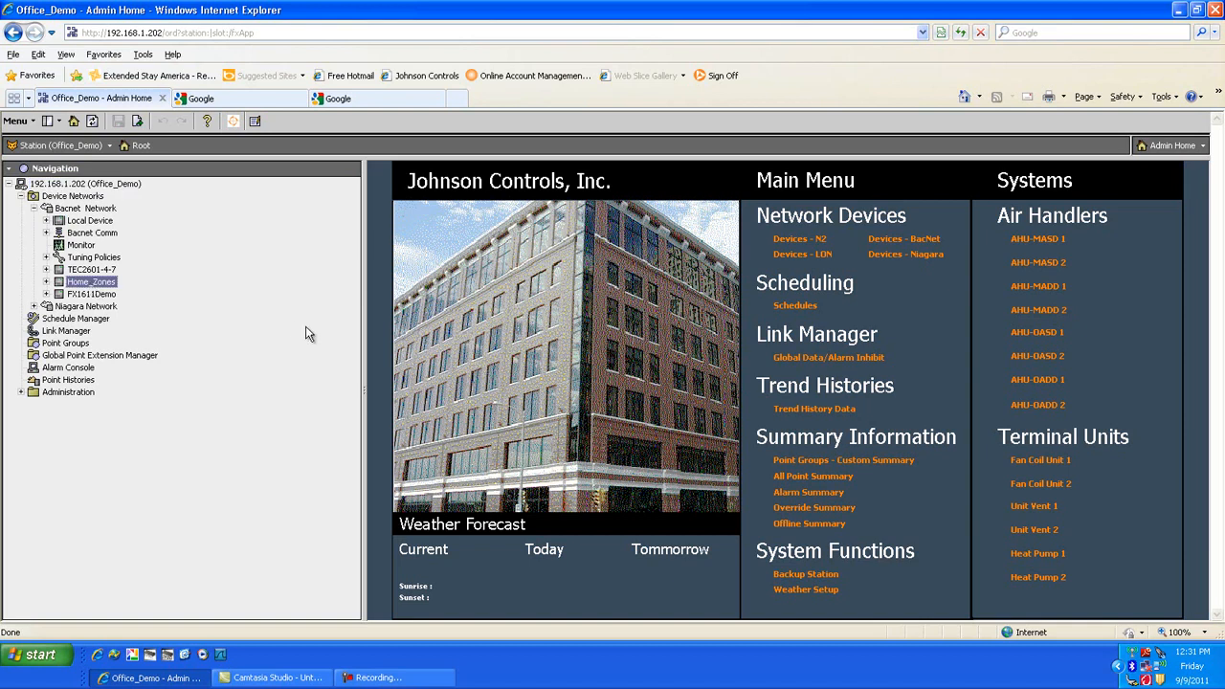
{"action": "left_click", "coordinate": [46, 283]}
{"action": "double_click", "coordinate": [88, 294]}
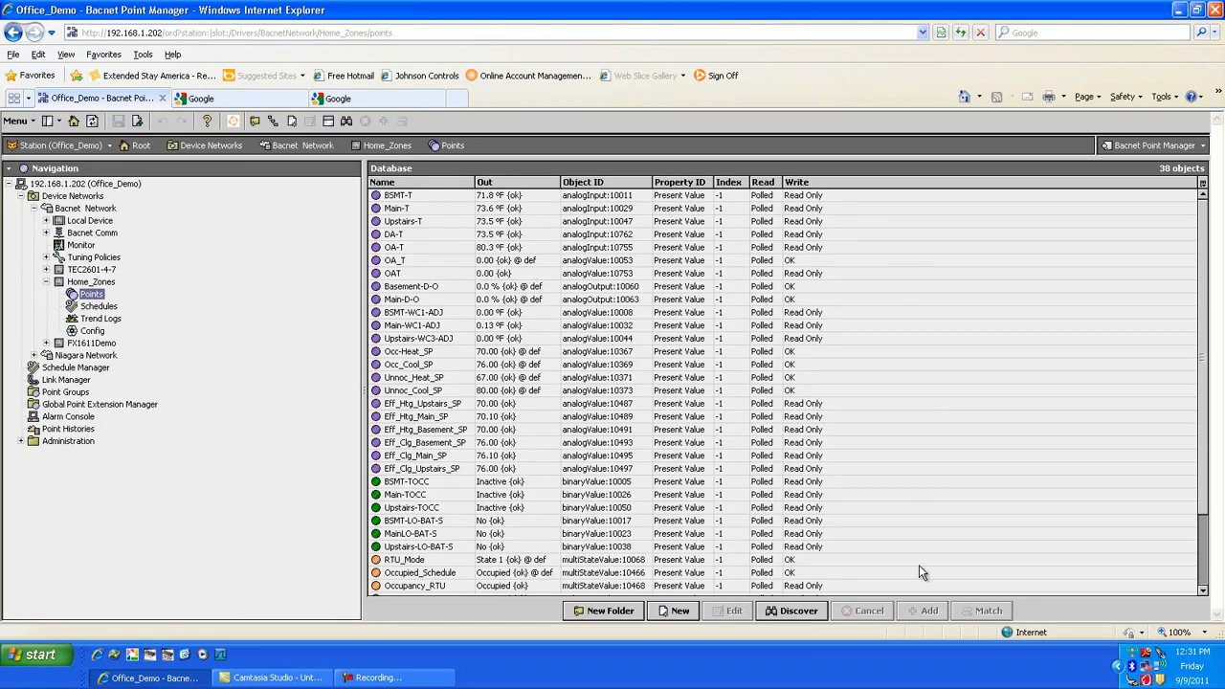
Add an Out Of Range alarm to the BSMT-T point in the Point Extension Manager and save it
{"action": "left_click", "coordinate": [1204, 147]}
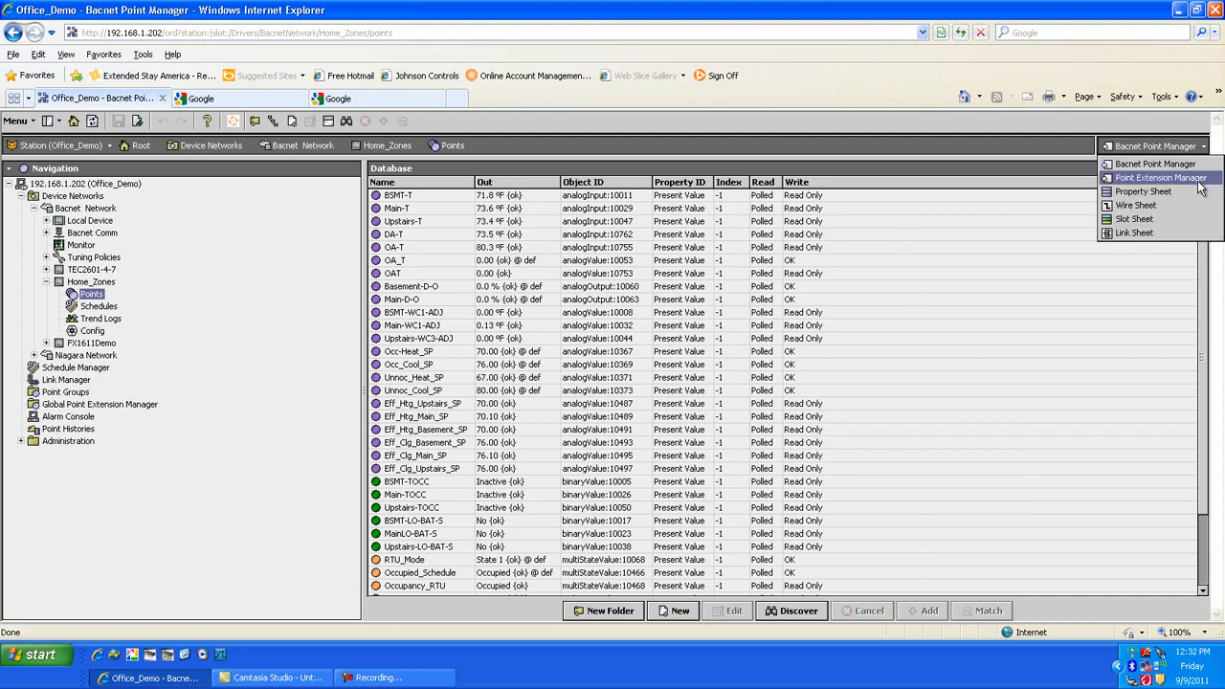
{"action": "left_click", "coordinate": [1200, 180]}
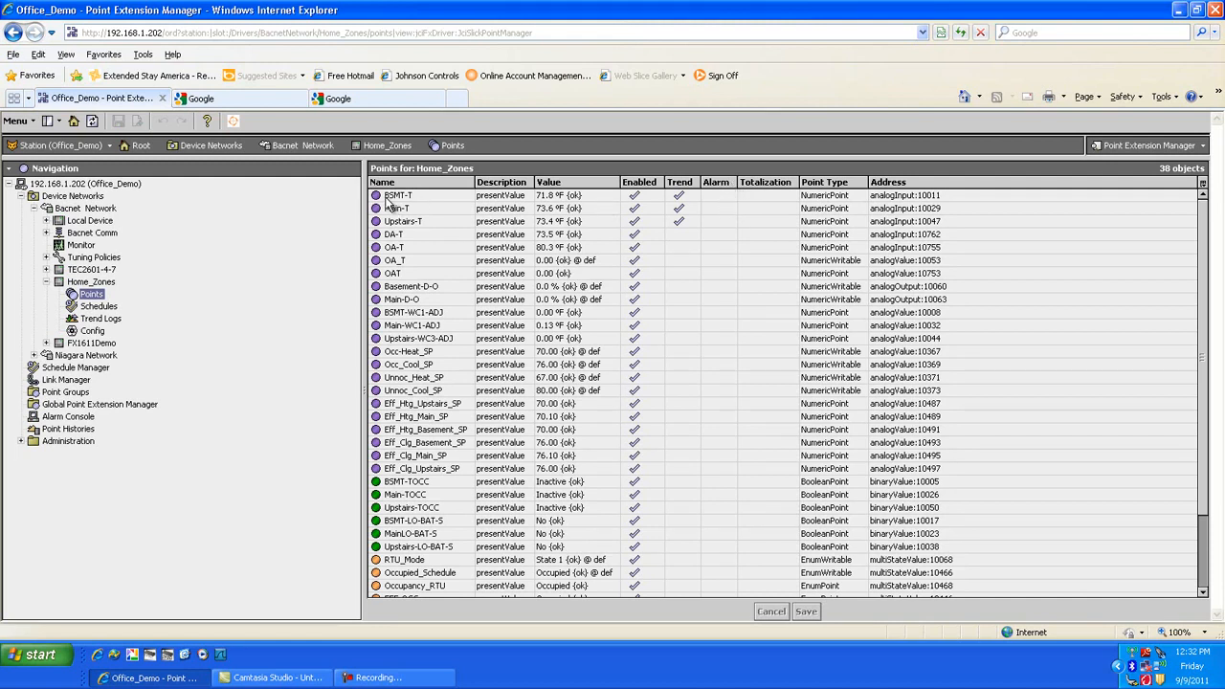
{"action": "left_click", "coordinate": [718, 198]}
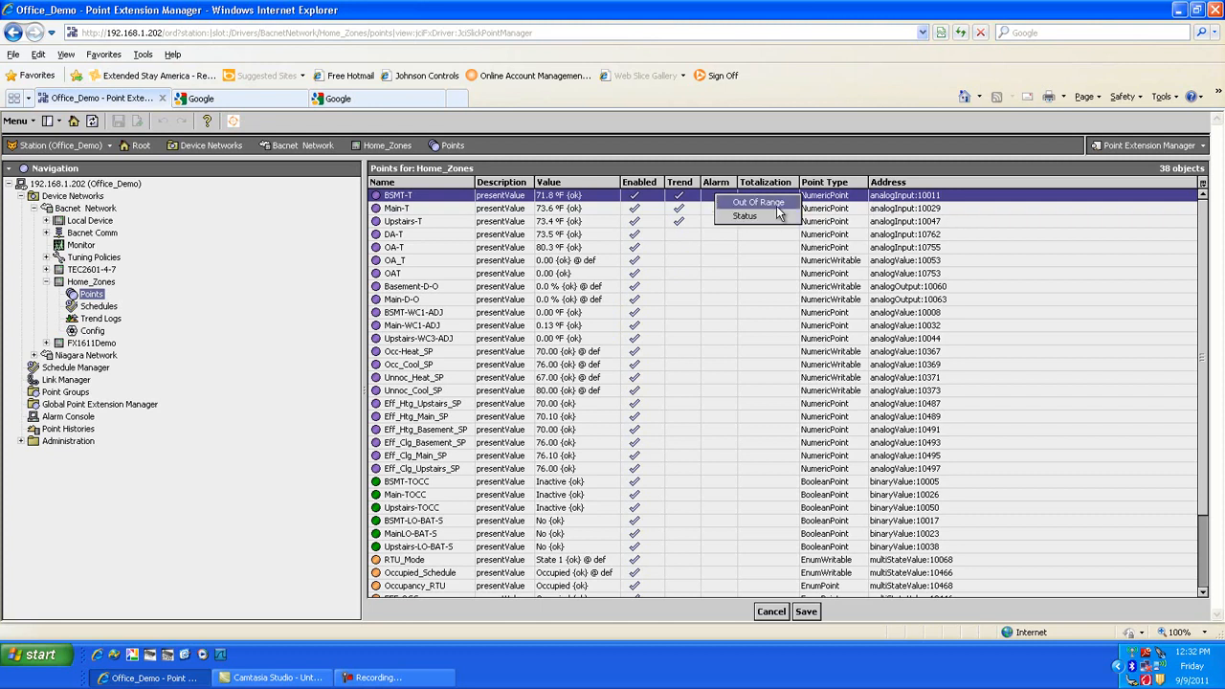
{"action": "left_click", "coordinate": [777, 205]}
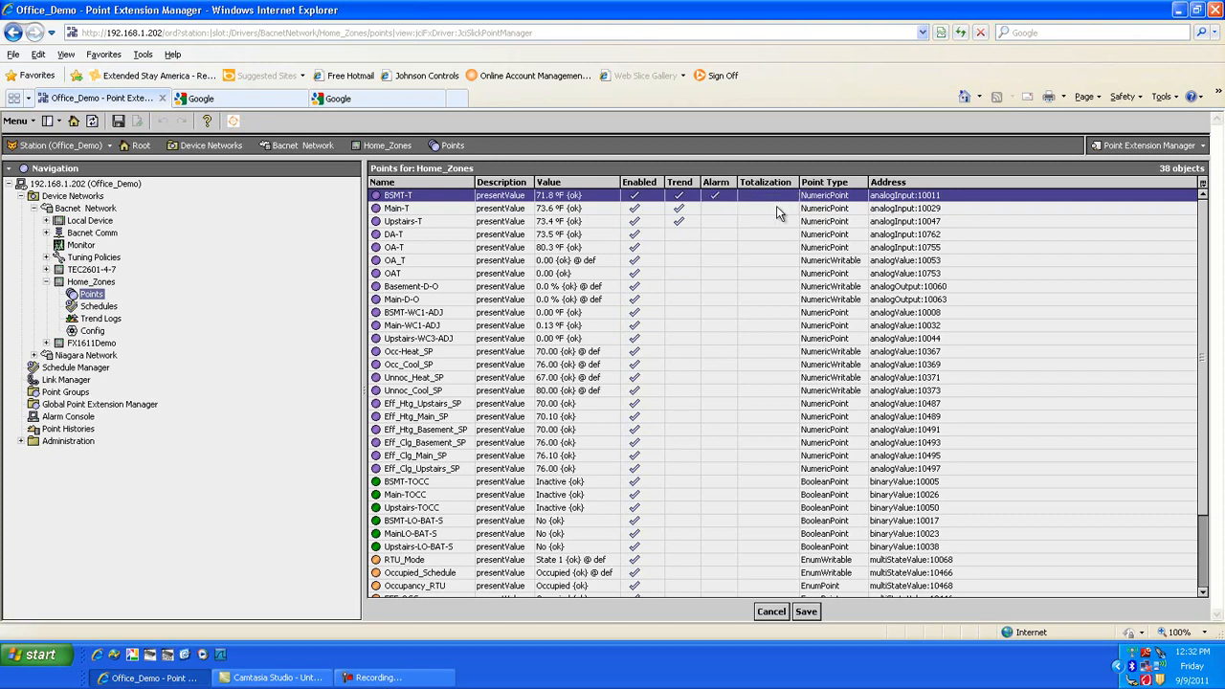
{"action": "left_click", "coordinate": [814, 617]}
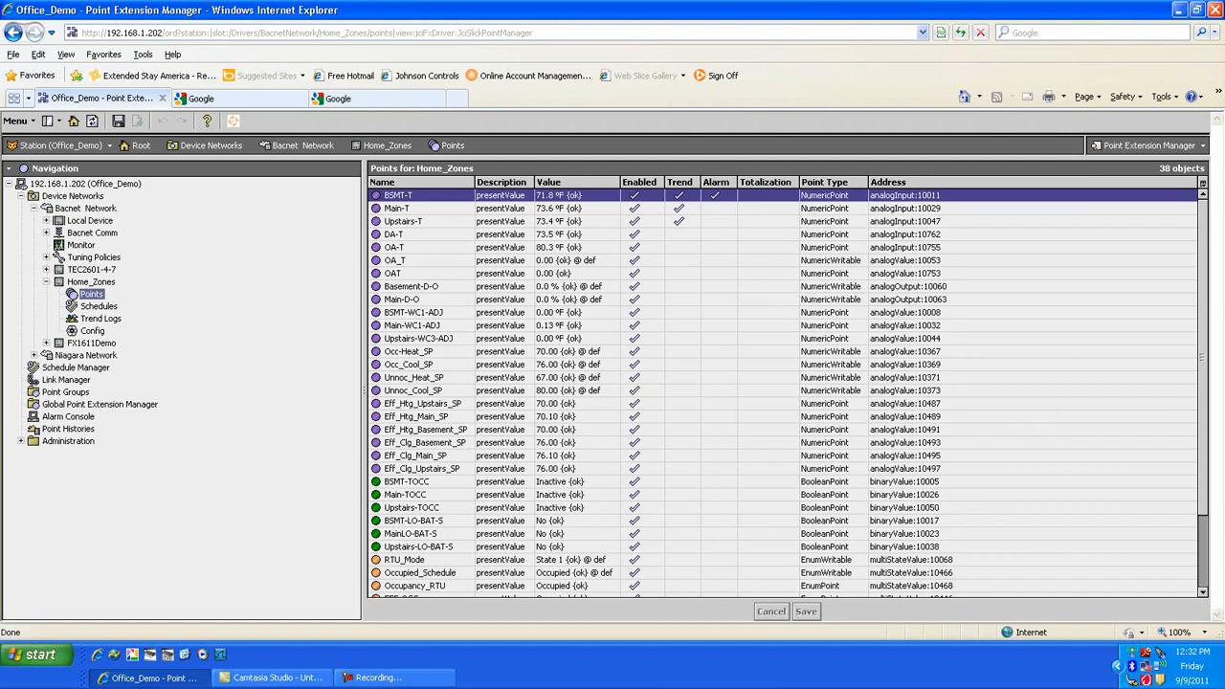
Show the Home_Zones points as a Property Sheet and expand the BSMT-T and Main-T points
{"action": "left_click", "coordinate": [1203, 146]}
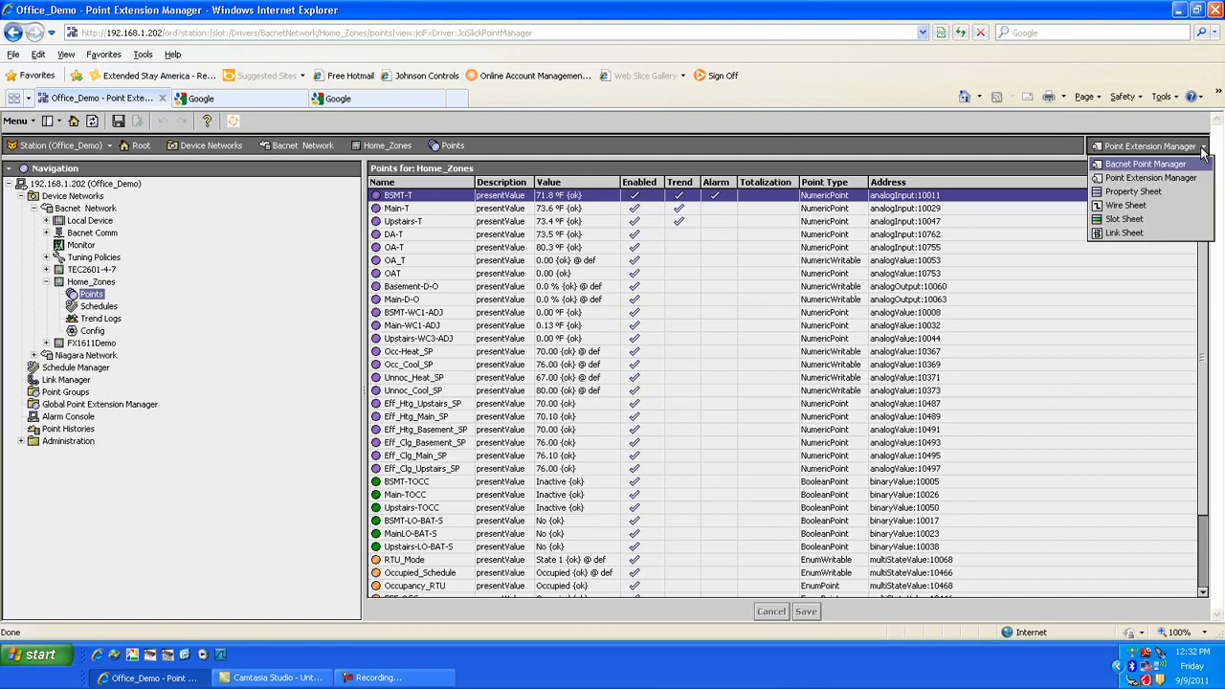
{"action": "left_click", "coordinate": [1167, 189]}
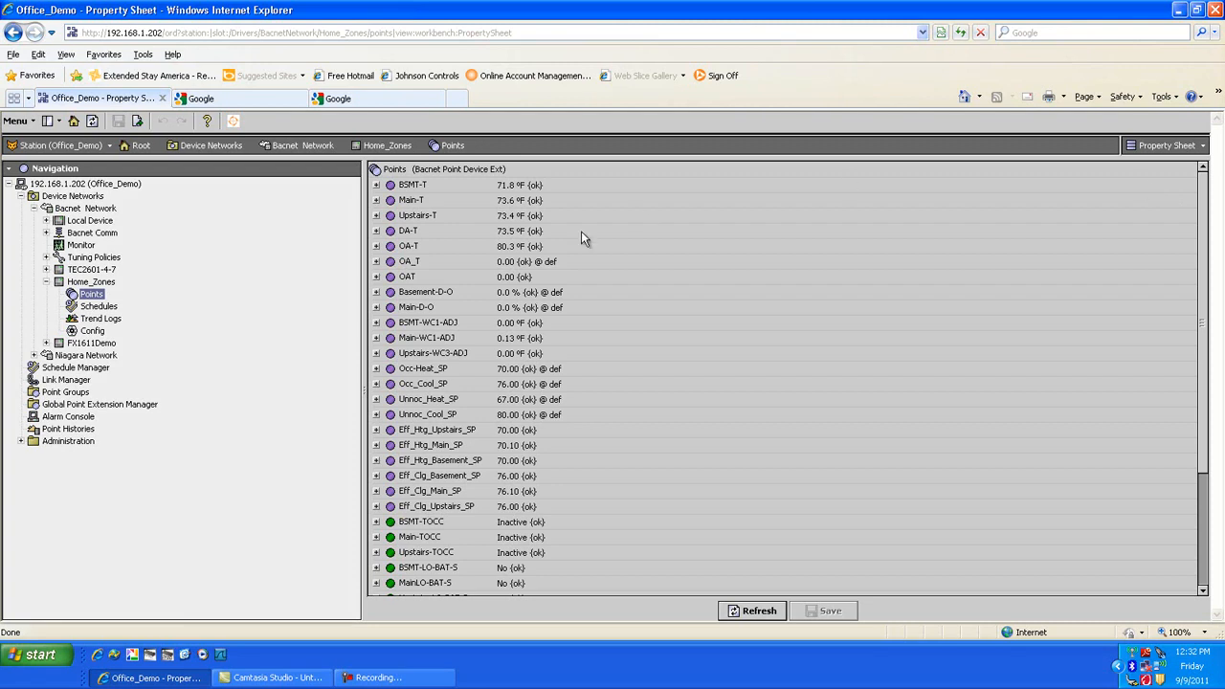
{"action": "left_click", "coordinate": [375, 184]}
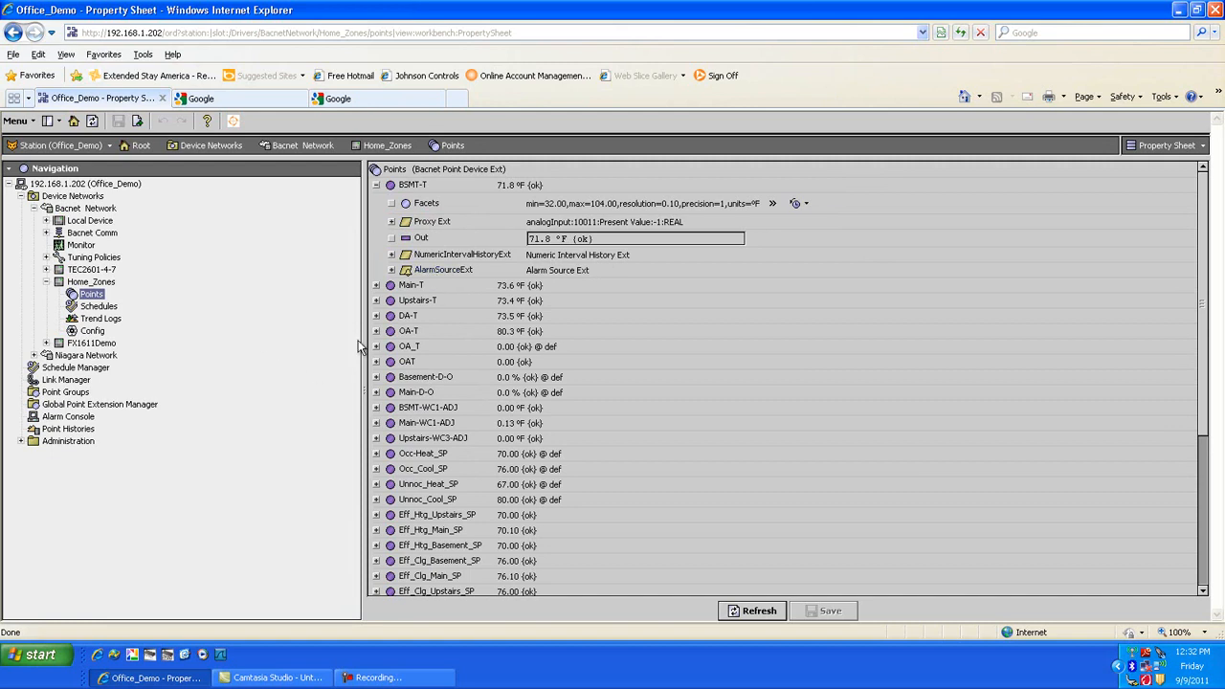
{"action": "left_click", "coordinate": [376, 285]}
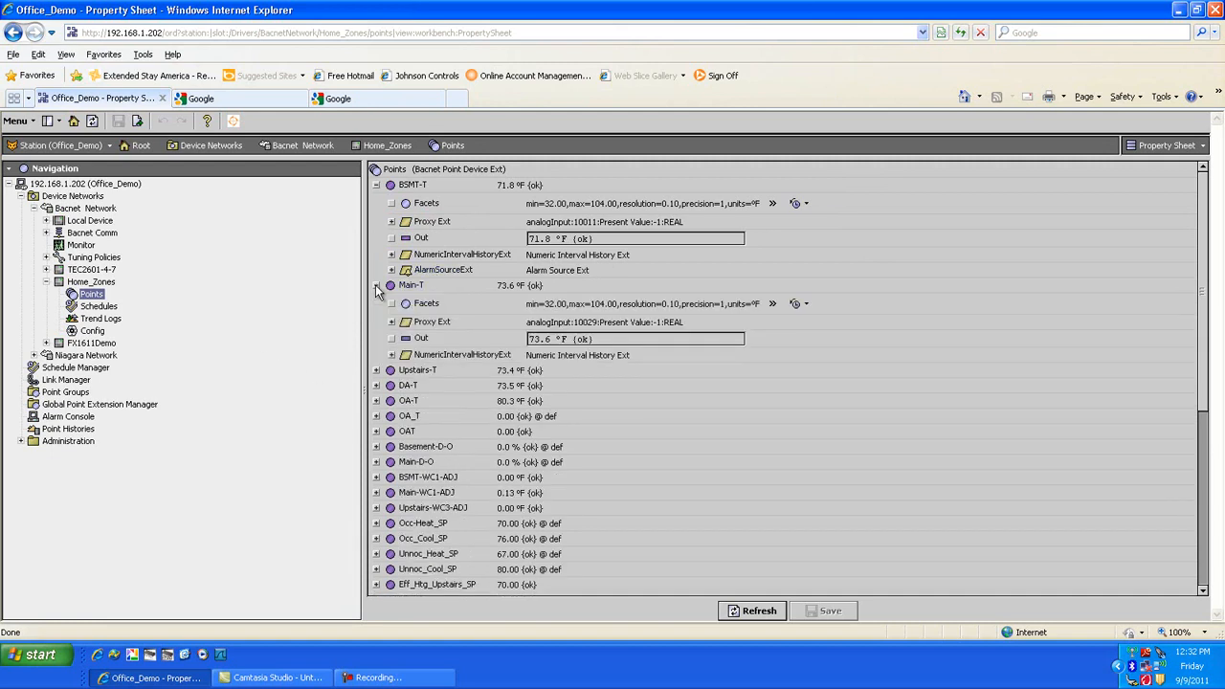
Show the Palette side bar and load the alarm module palette into it
{"action": "left_click", "coordinate": [59, 123]}
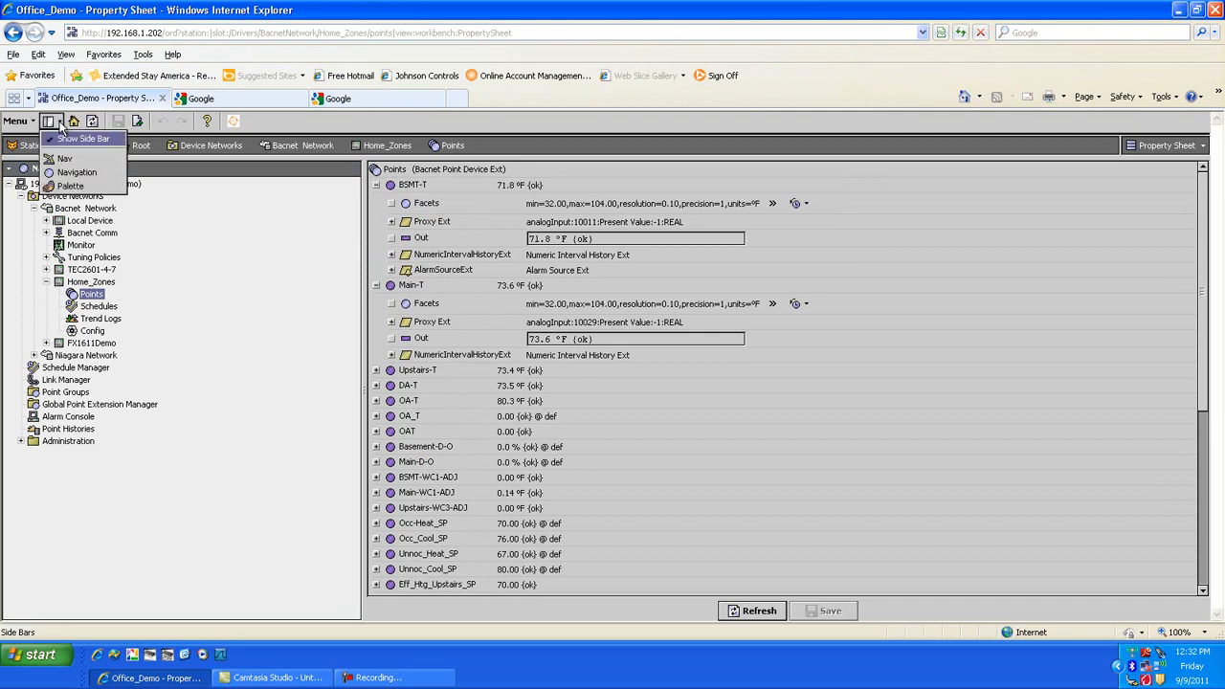
{"action": "left_click", "coordinate": [80, 188]}
{"action": "left_click", "coordinate": [15, 419]}
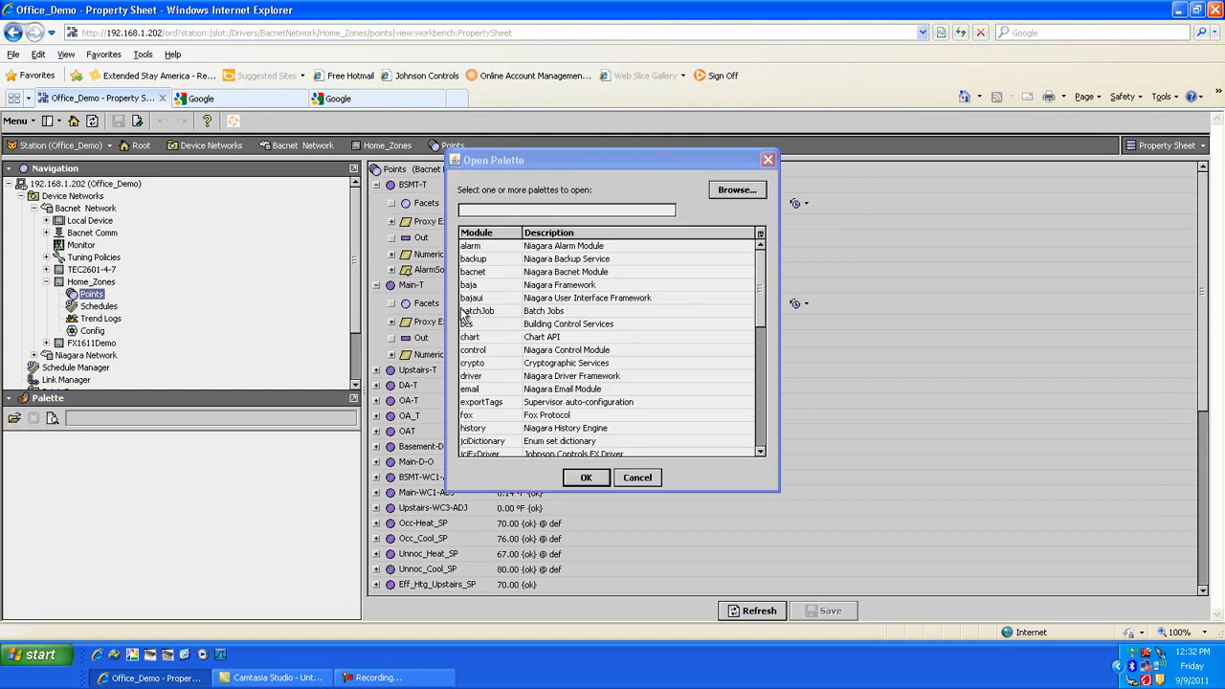
{"action": "left_click", "coordinate": [553, 248]}
{"action": "left_click", "coordinate": [585, 477]}
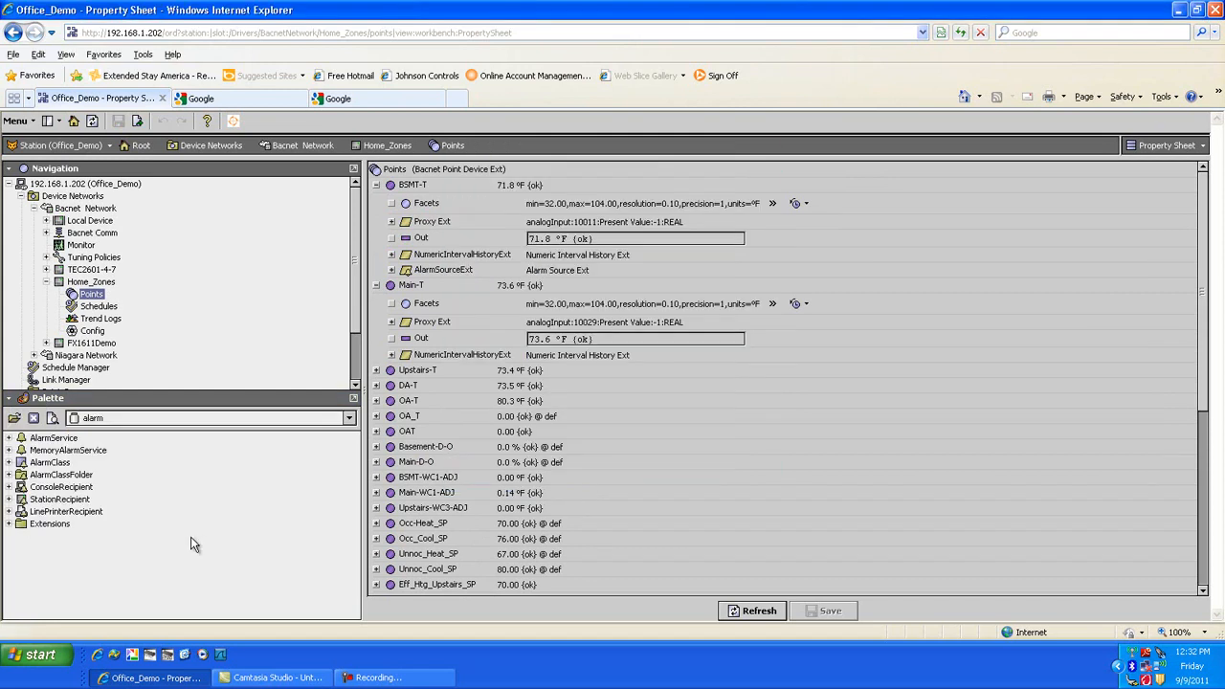
Add the OutOfRangeAlarmExt extension from the alarm palette to the Main-T point, keeping the suggested name
{"action": "left_click", "coordinate": [9, 524]}
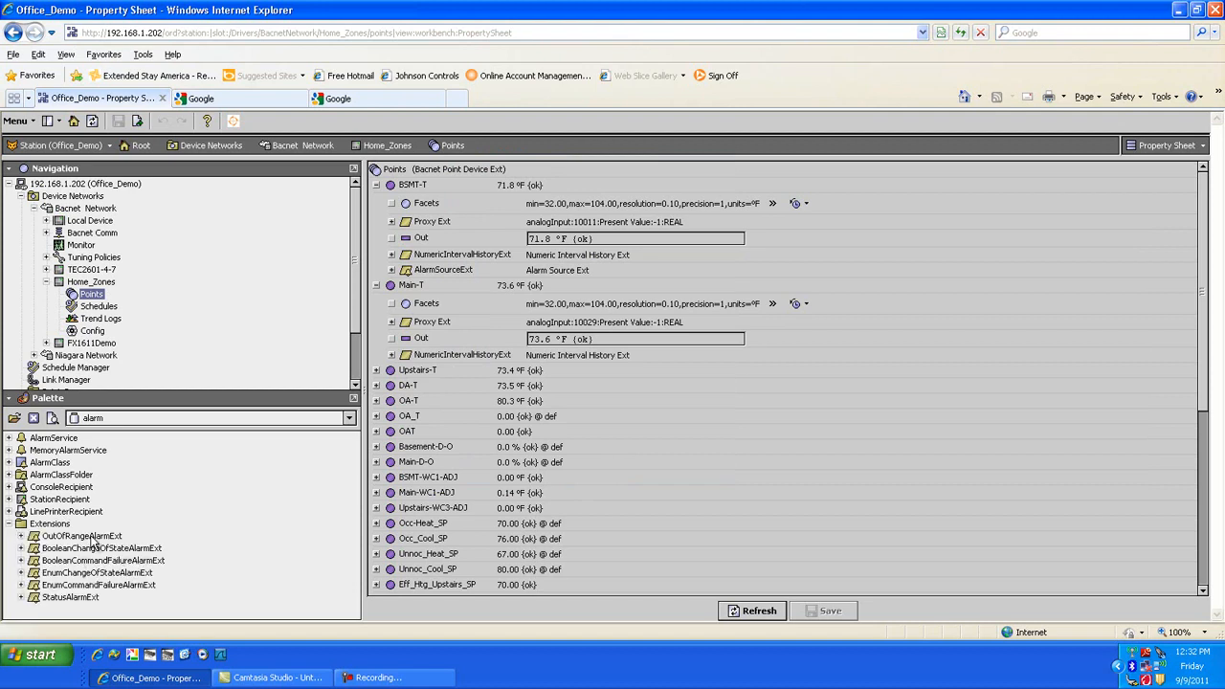
{"action": "left_click_drag", "start_coordinate": [93, 540], "coordinate": [438, 287]}
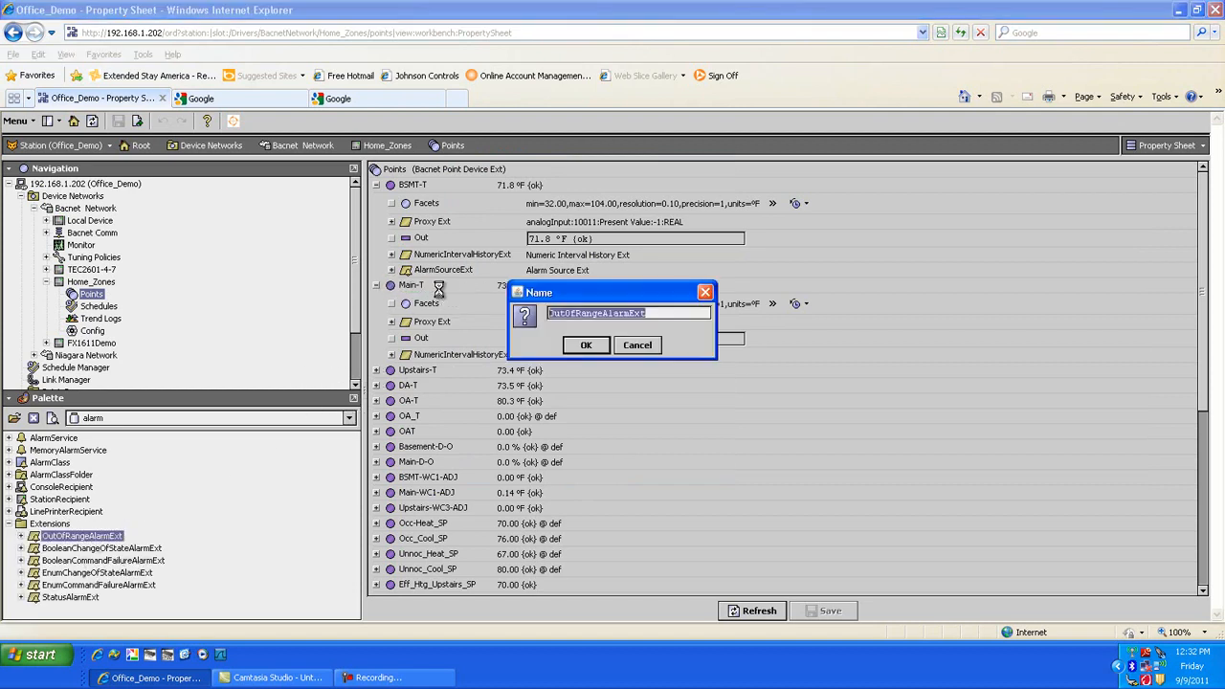
{"action": "left_click", "coordinate": [587, 345]}
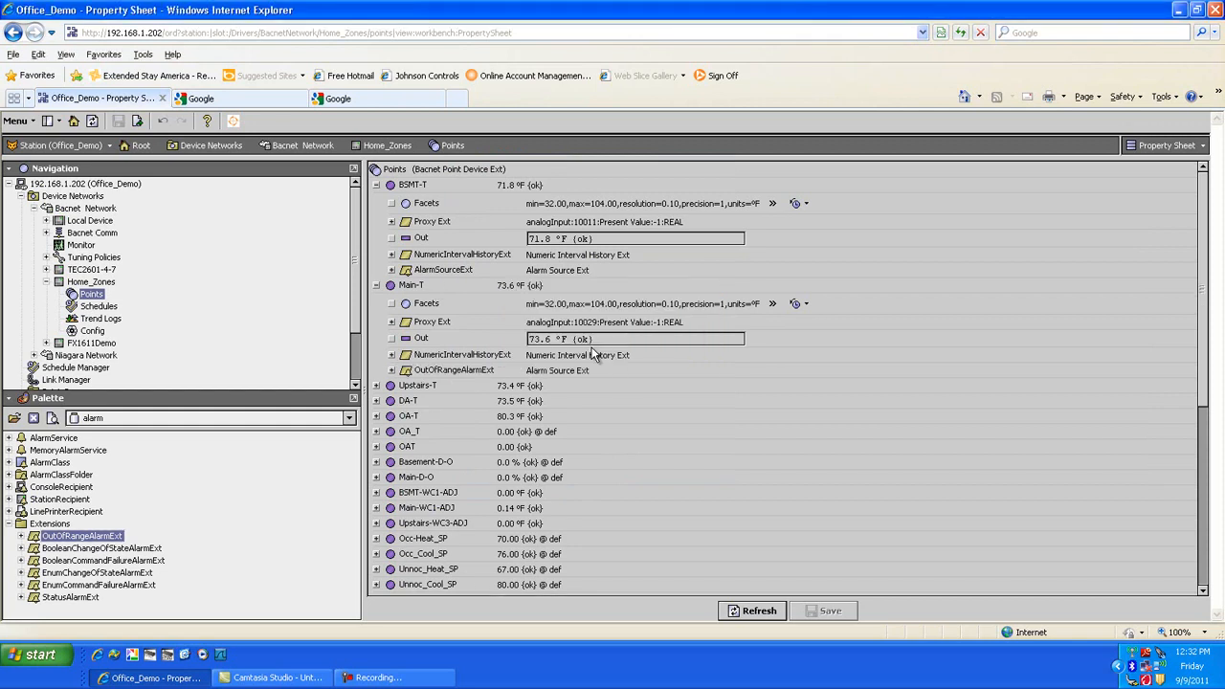
Expand the AlarmSourceExt of the BSMT-T point and set its Time Delay to 10 seconds
{"action": "left_click", "coordinate": [390, 270]}
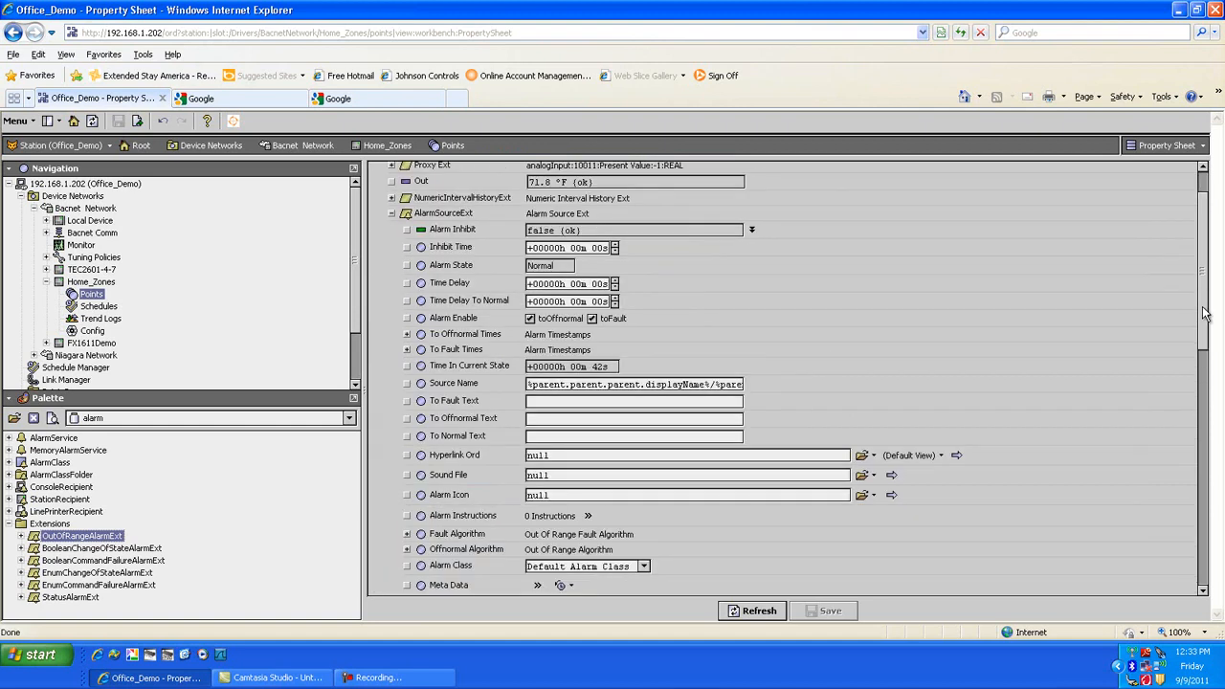
{"action": "left_click_drag", "start_coordinate": [1204, 314], "coordinate": [1199, 274]}
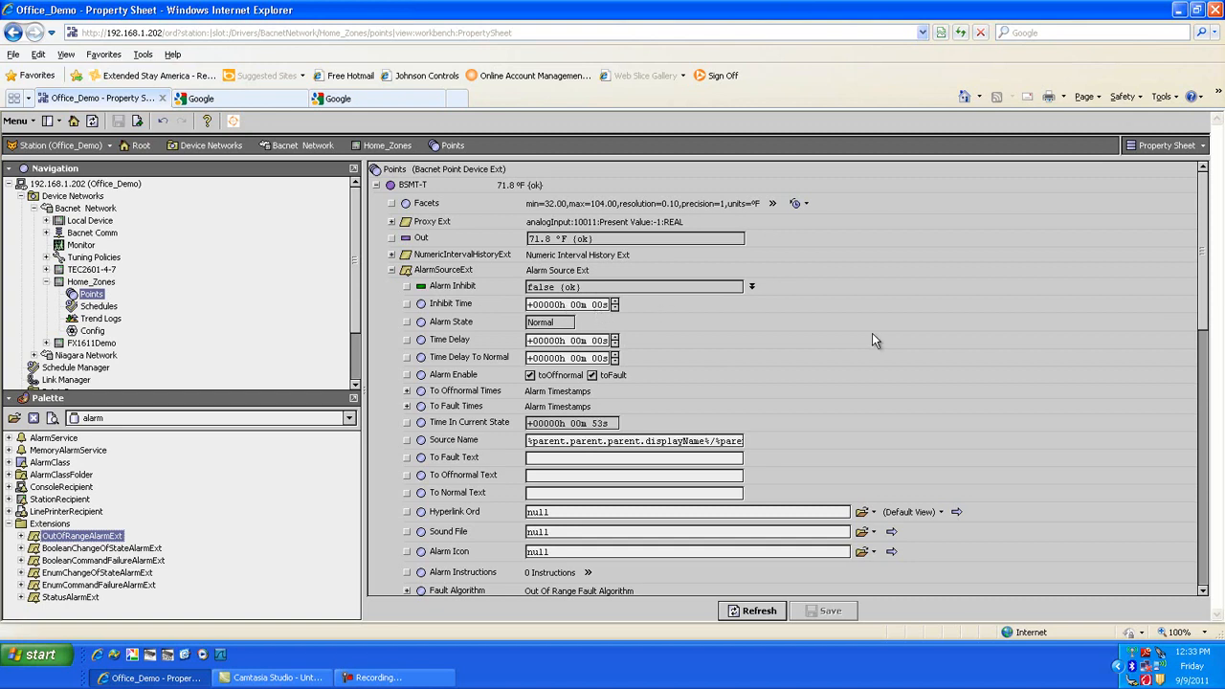
{"action": "left_click_drag", "start_coordinate": [1202, 276], "coordinate": [1204, 299]}
{"action": "left_click", "coordinate": [599, 289]}
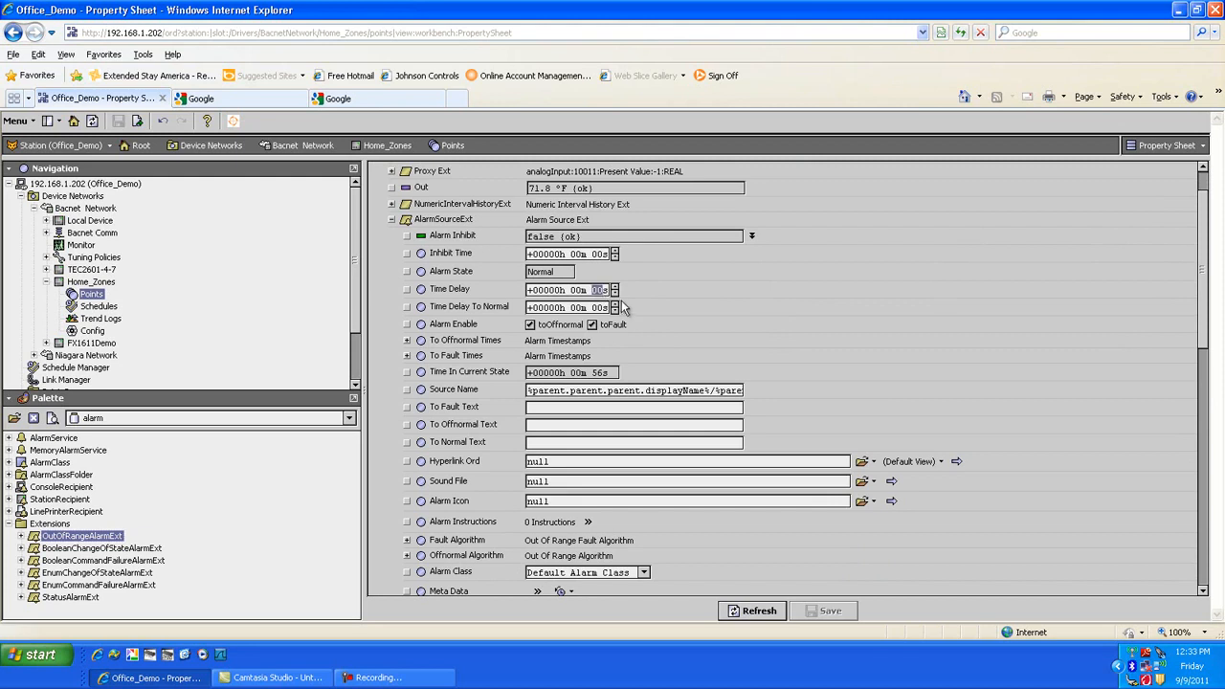
{"action": "key", "text": "Up"}
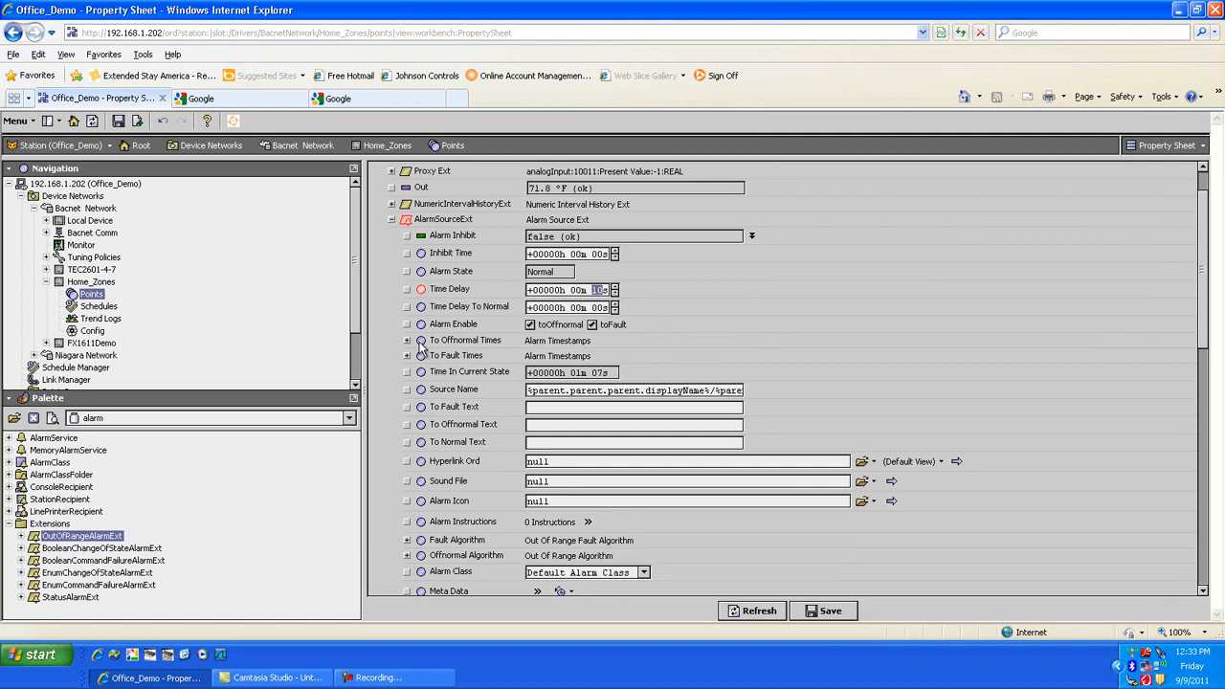
Examine the Source Name format and the remaining alarm settings of BSMT-T's AlarmSourceExt, relating the name to the Home_Zones device
{"action": "left_click_drag", "start_coordinate": [528, 390], "coordinate": [894, 428]}
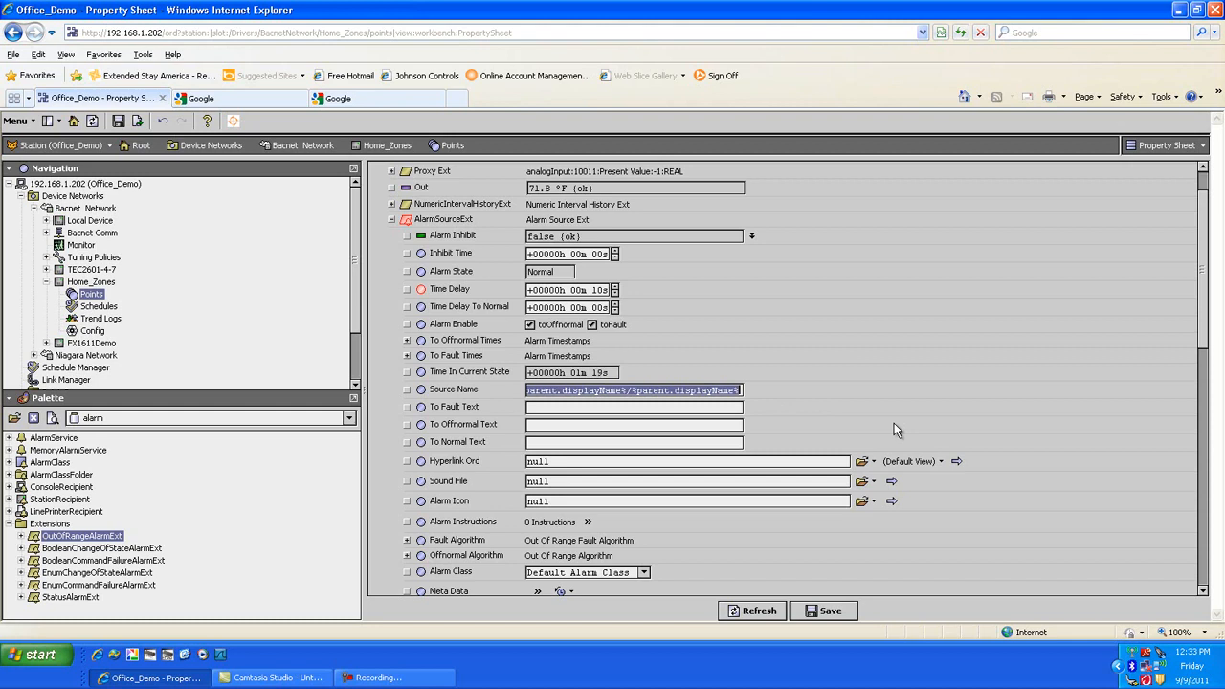
{"action": "left_click", "coordinate": [105, 282]}
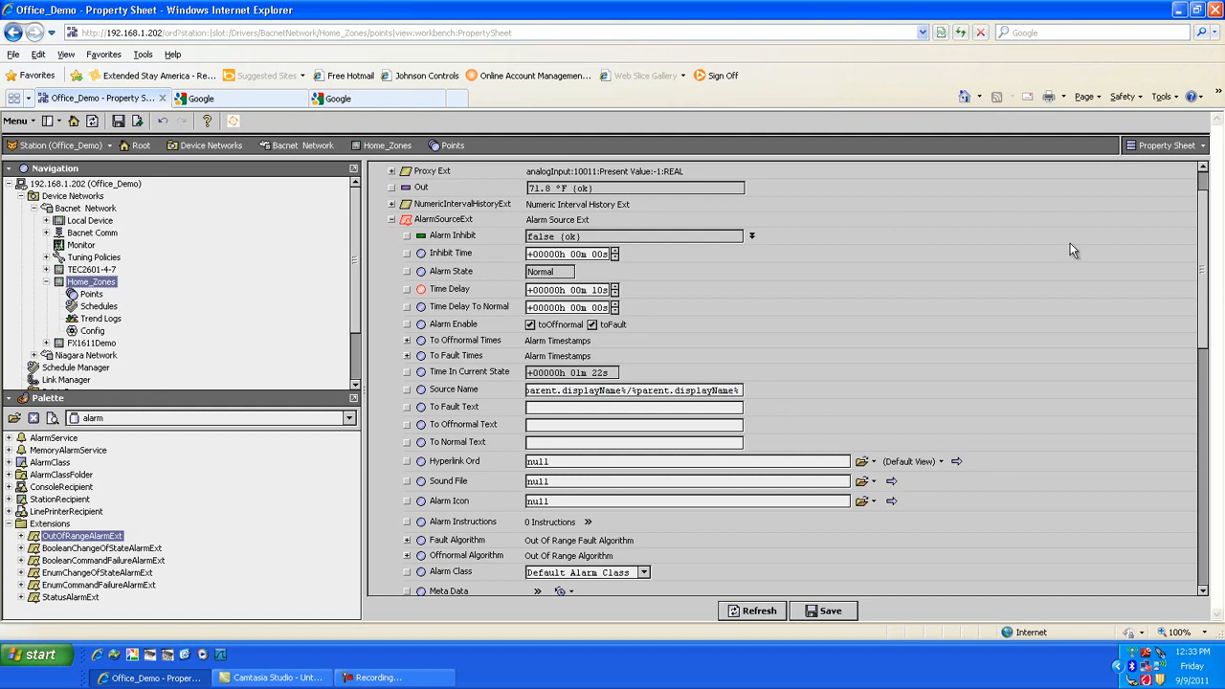
{"action": "left_click_drag", "start_coordinate": [1206, 304], "coordinate": [1206, 282]}
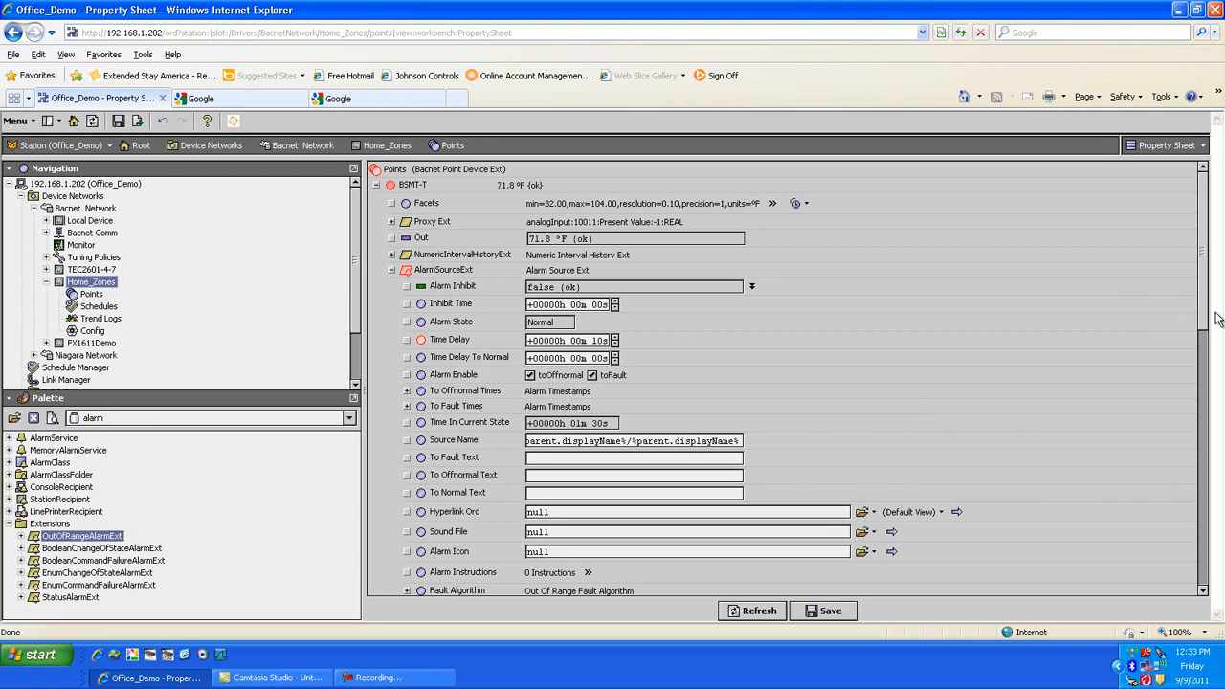
{"action": "left_click_drag", "start_coordinate": [1204, 322], "coordinate": [1206, 354]}
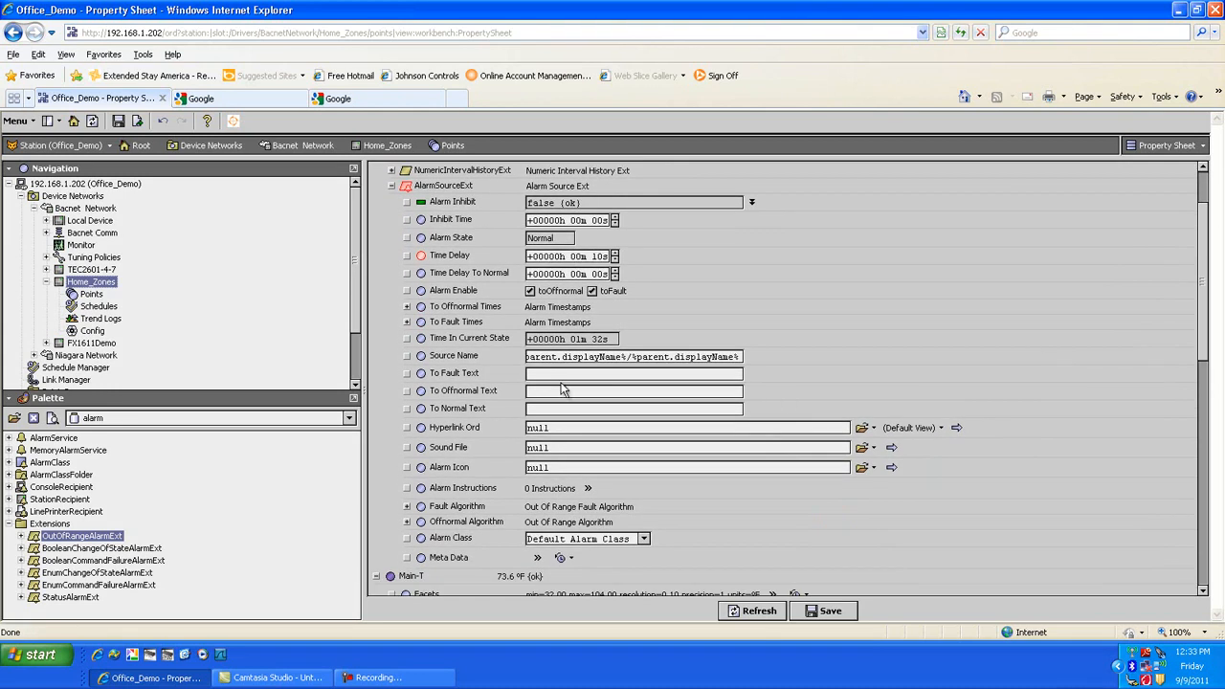
{"action": "left_click", "coordinate": [526, 357]}
{"action": "scroll", "coordinate": [1204, 337], "scroll_direction": "down", "scroll_amount": 1}
{"action": "scroll", "coordinate": [1204, 342], "scroll_direction": "down", "scroll_amount": 1}
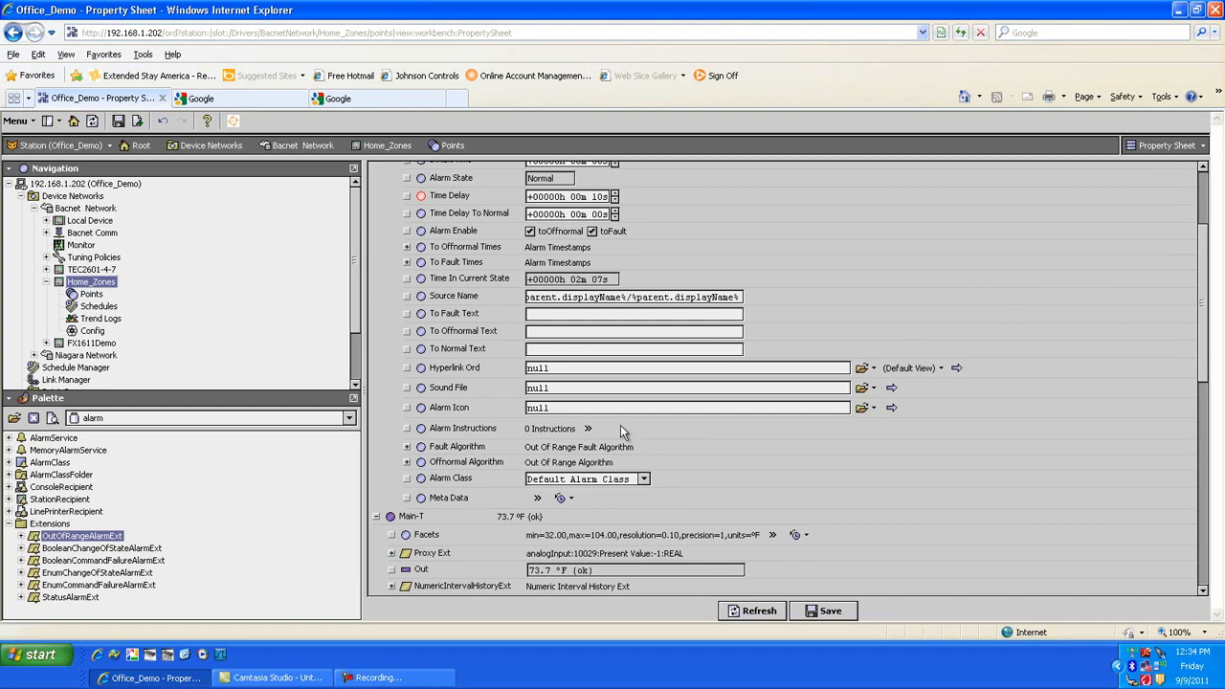
Set the High Limit of BSMT-T's Fault Algorithm to 70.0 °F, enable the high limit and save the changes
{"action": "left_click", "coordinate": [407, 446]}
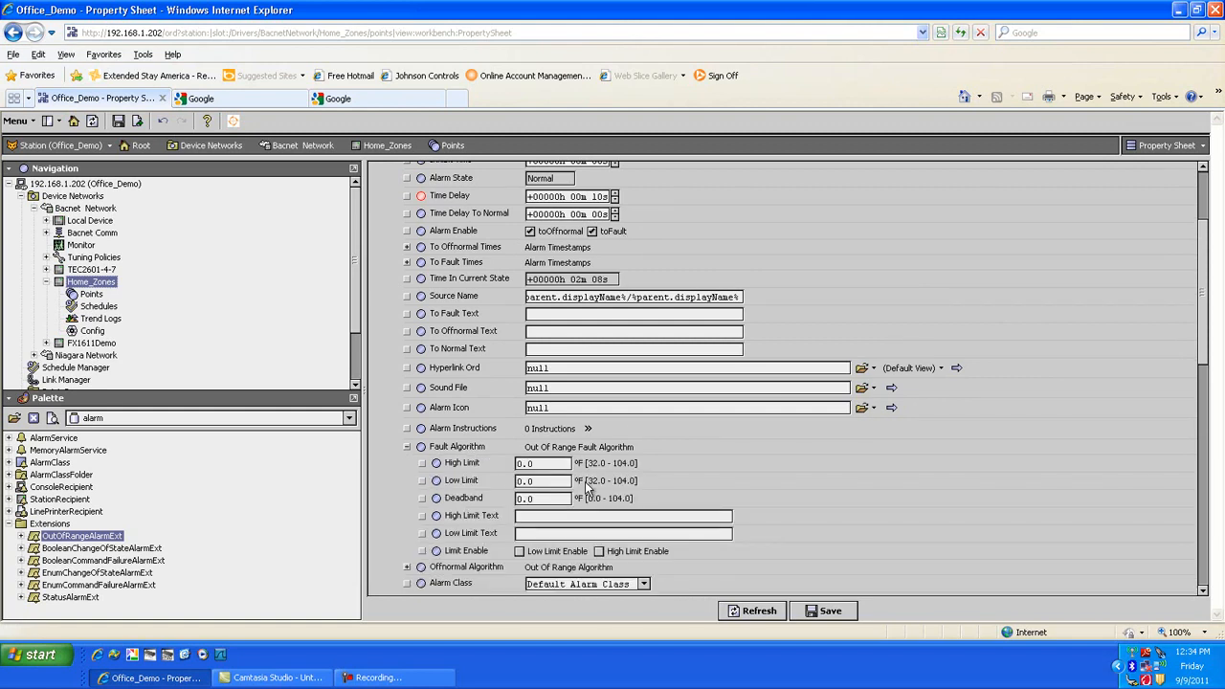
{"action": "left_click_drag", "start_coordinate": [1204, 336], "coordinate": [1193, 379]}
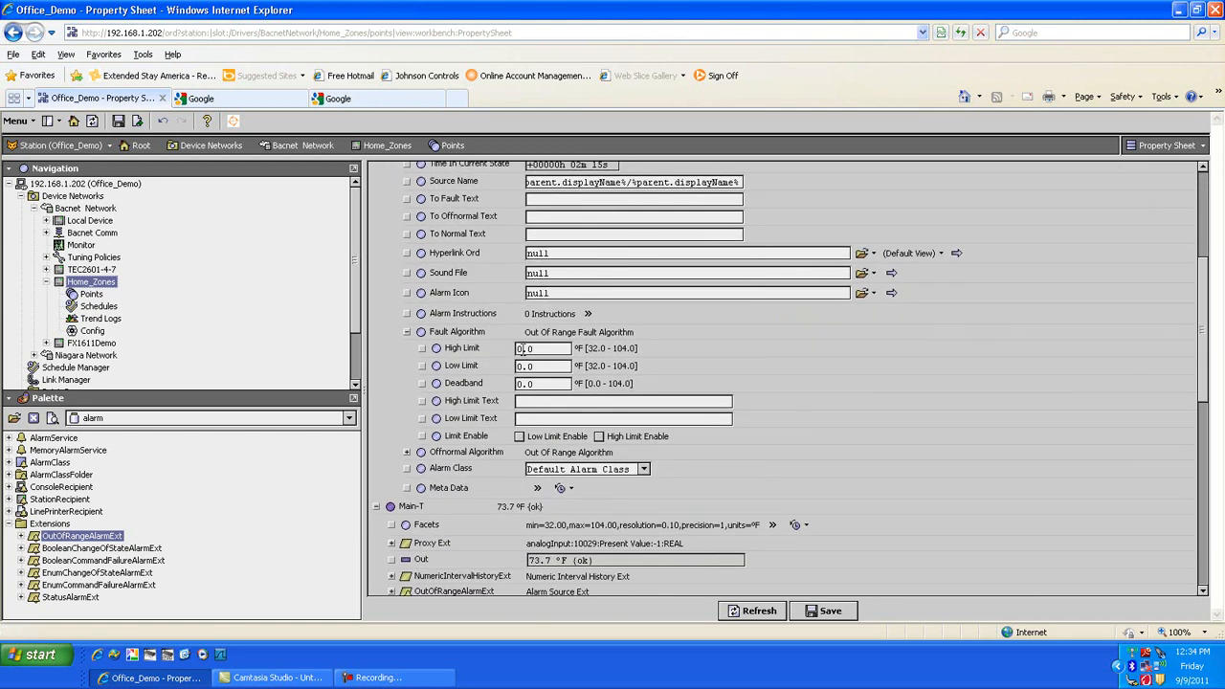
{"action": "left_click_drag", "start_coordinate": [519, 349], "coordinate": [523, 351]}
{"action": "type", "text": "7"}
{"action": "left_click", "coordinate": [600, 437]}
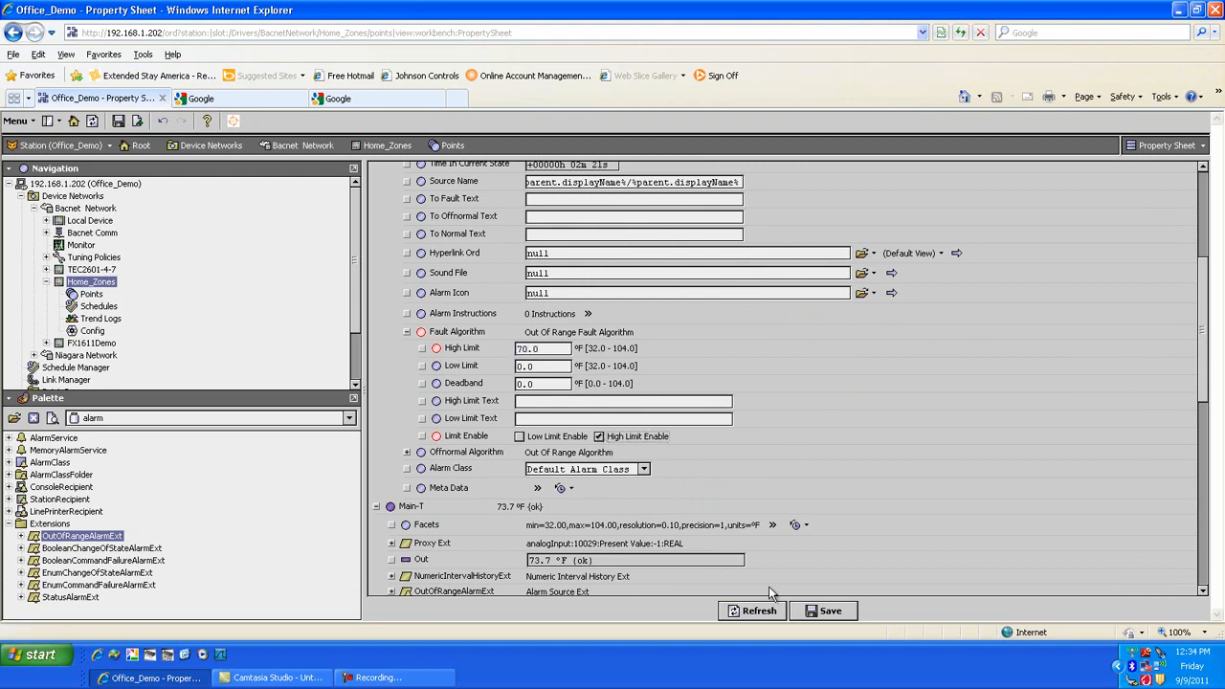
{"action": "left_click", "coordinate": [829, 612]}
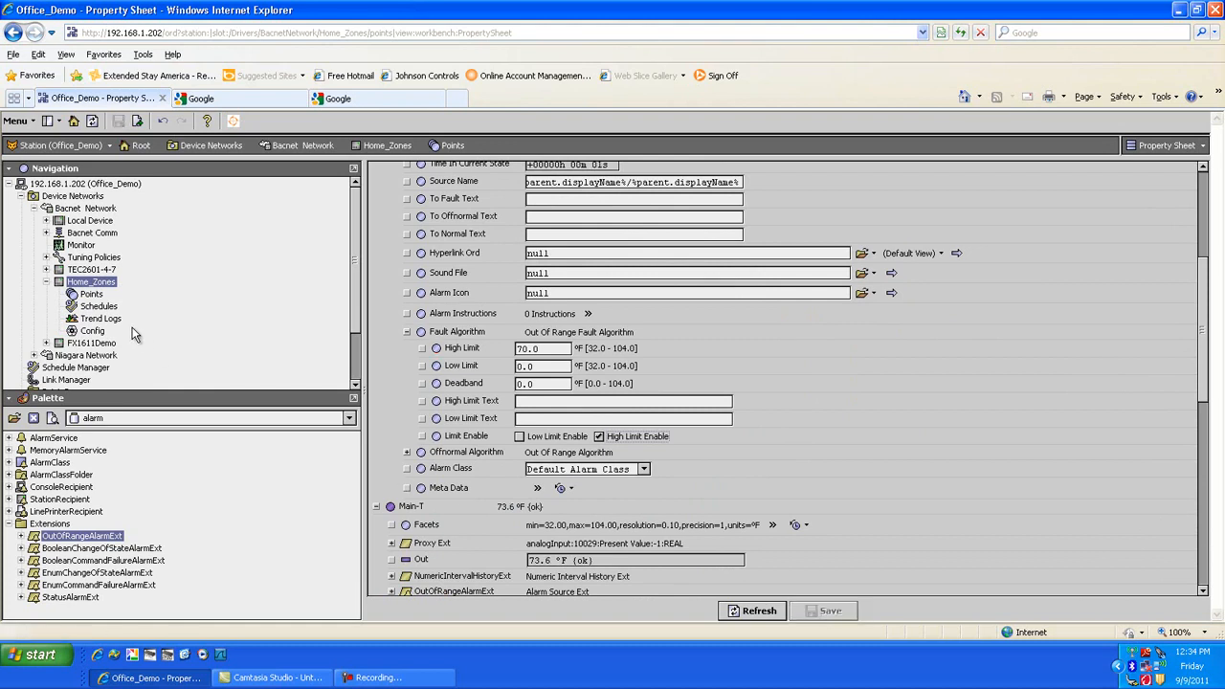
Reopen the Home_Zones points list to check the alarm status of BSMT-T
{"action": "double_click", "coordinate": [92, 296]}
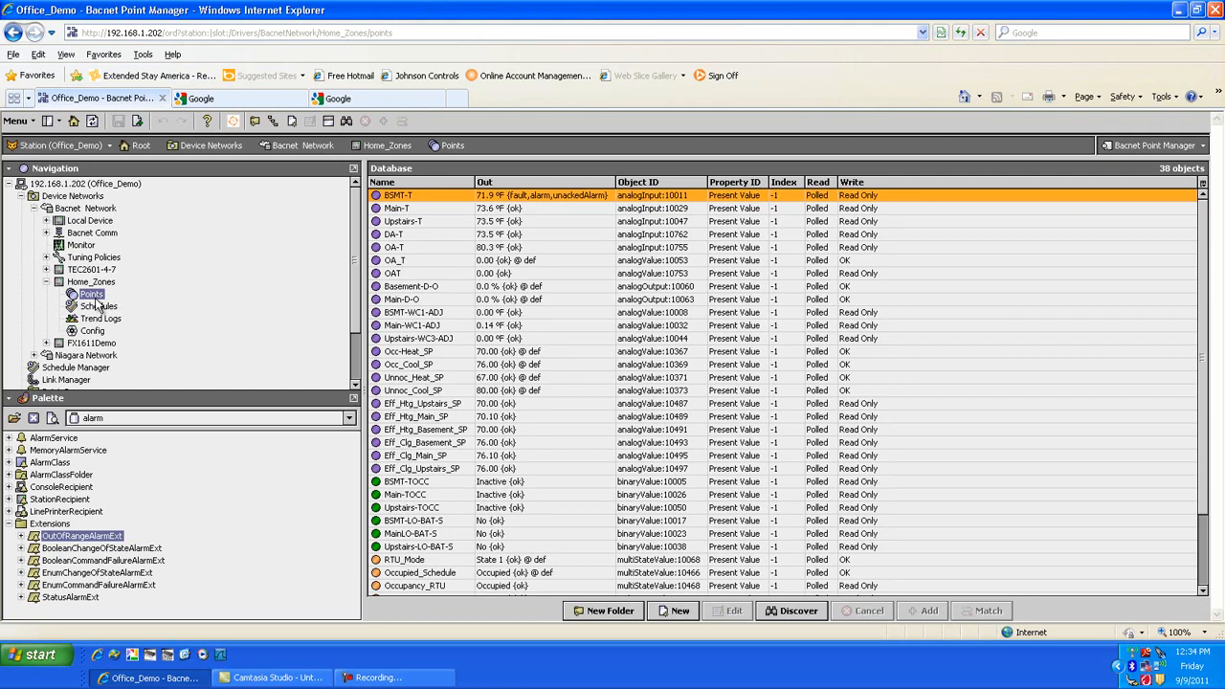
Return to the points' property sheet, set the High Limit of BSMT-T's Fault Algorithm to 100.0 °F and enable its low limit
{"action": "left_click", "coordinate": [13, 32]}
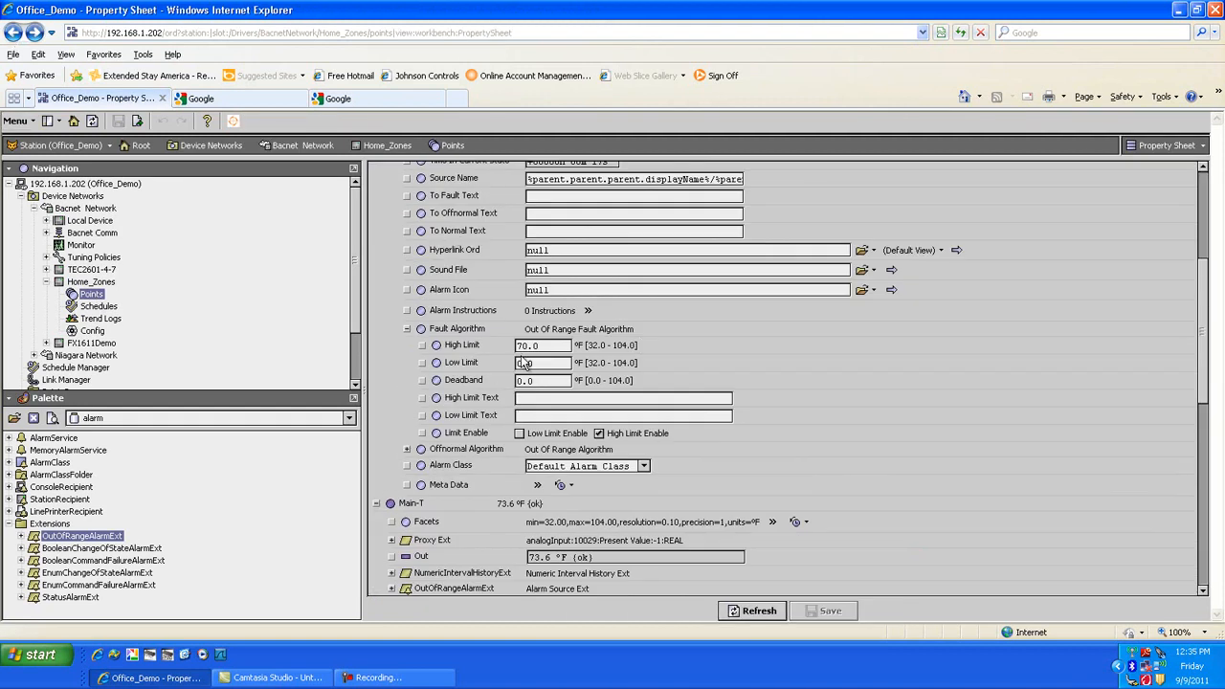
{"action": "left_click_drag", "start_coordinate": [523, 345], "coordinate": [515, 345]}
{"action": "type", "text": "10"}
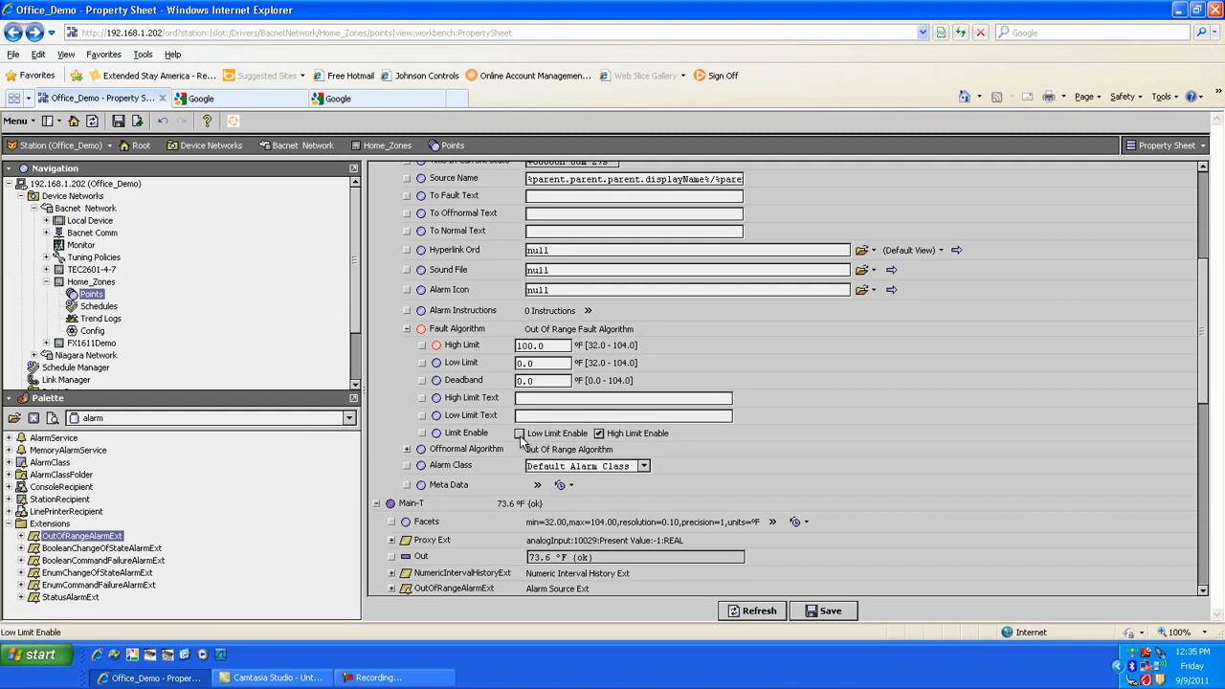
{"action": "left_click", "coordinate": [518, 434]}
Enter "BSMT Temp in Fault" as both the High Limit Text and Low Limit Text of BSMT-T's Fault Algorithm
{"action": "left_click", "coordinate": [551, 400]}
{"action": "type", "text": "BSHT Temp in Fault"}
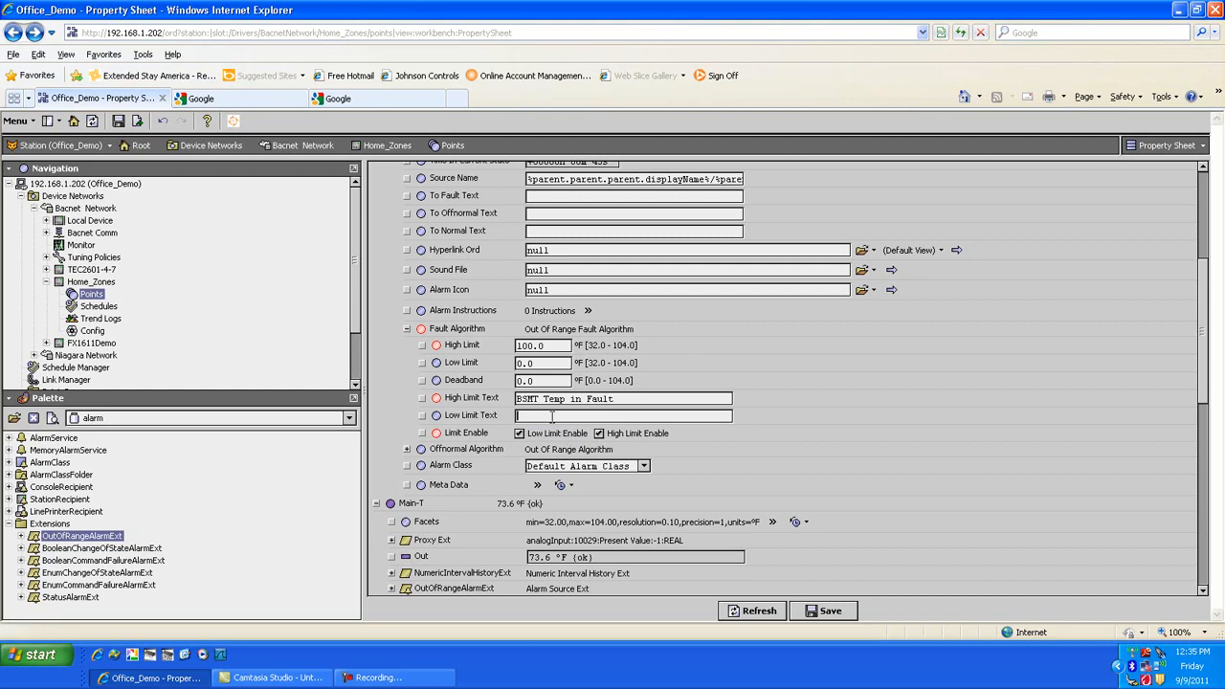
{"action": "type", "text": "BSMT Temp in Fault"}
Save BSMT-T's Offnormal Algorithm with a 70.0 °F High Limit and the high limit enabled, and check the point's status in the points list
{"action": "left_click_drag", "start_coordinate": [1204, 368], "coordinate": [1208, 392]}
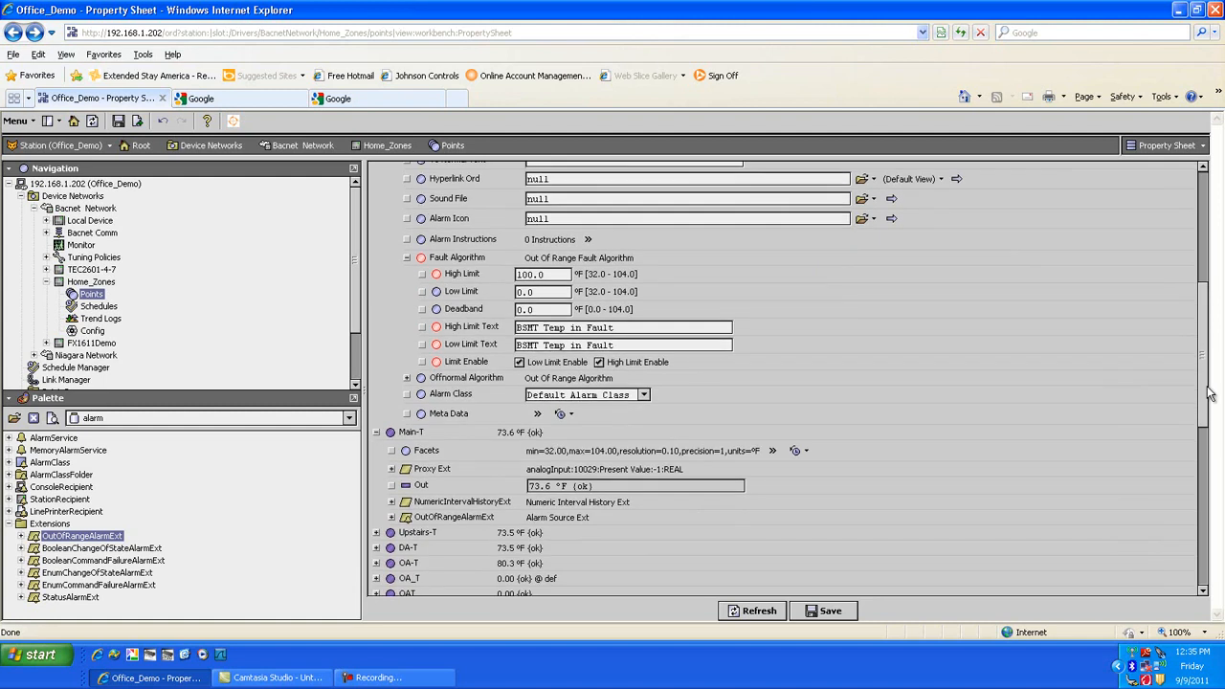
{"action": "left_click", "coordinate": [407, 379]}
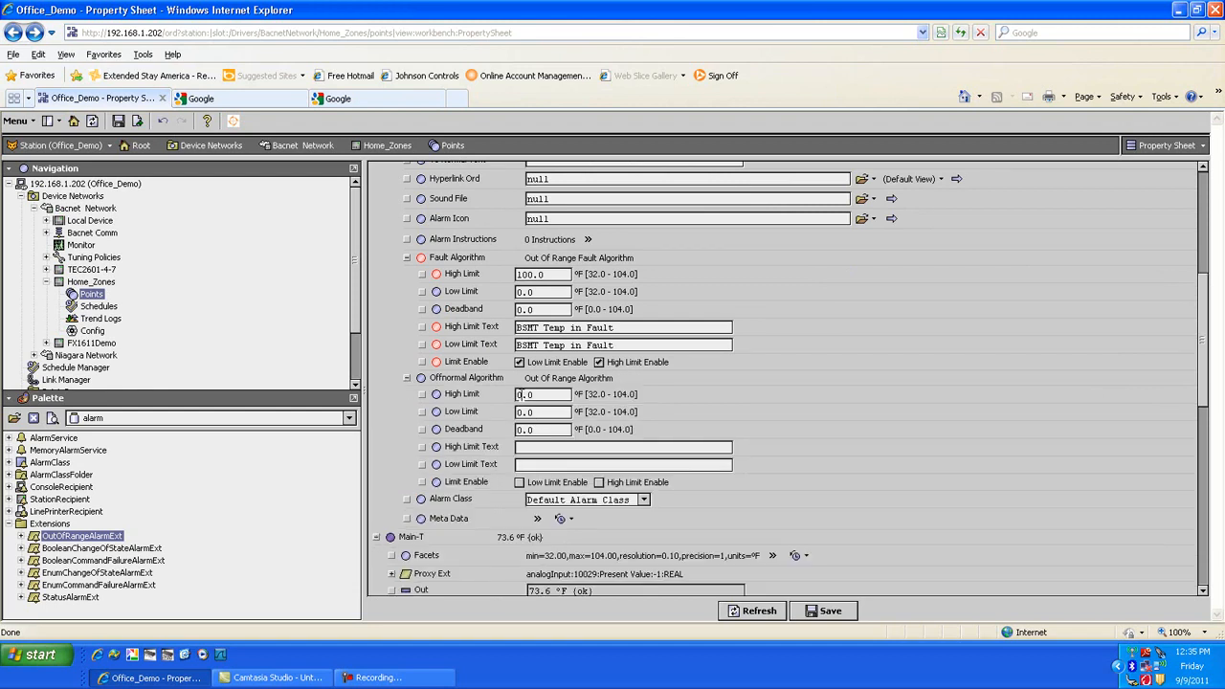
{"action": "left_click", "coordinate": [519, 394]}
{"action": "type", "text": "7"}
{"action": "left_click", "coordinate": [599, 482]}
{"action": "left_click", "coordinate": [824, 612]}
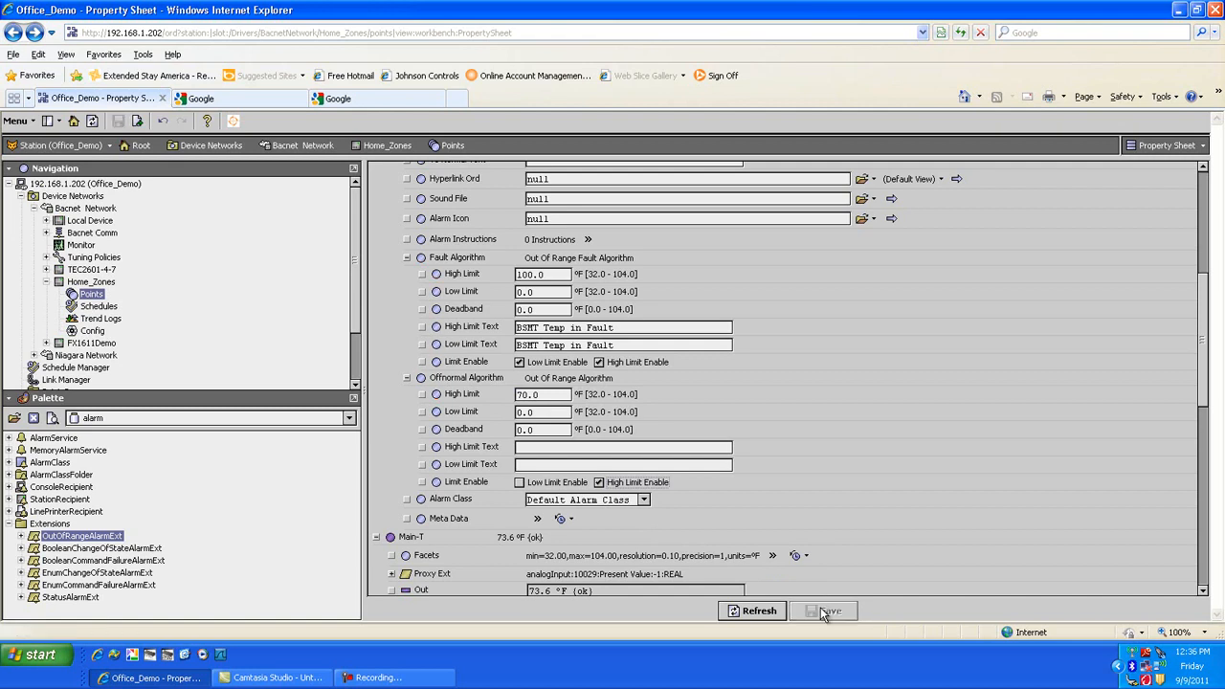
{"action": "double_click", "coordinate": [87, 296]}
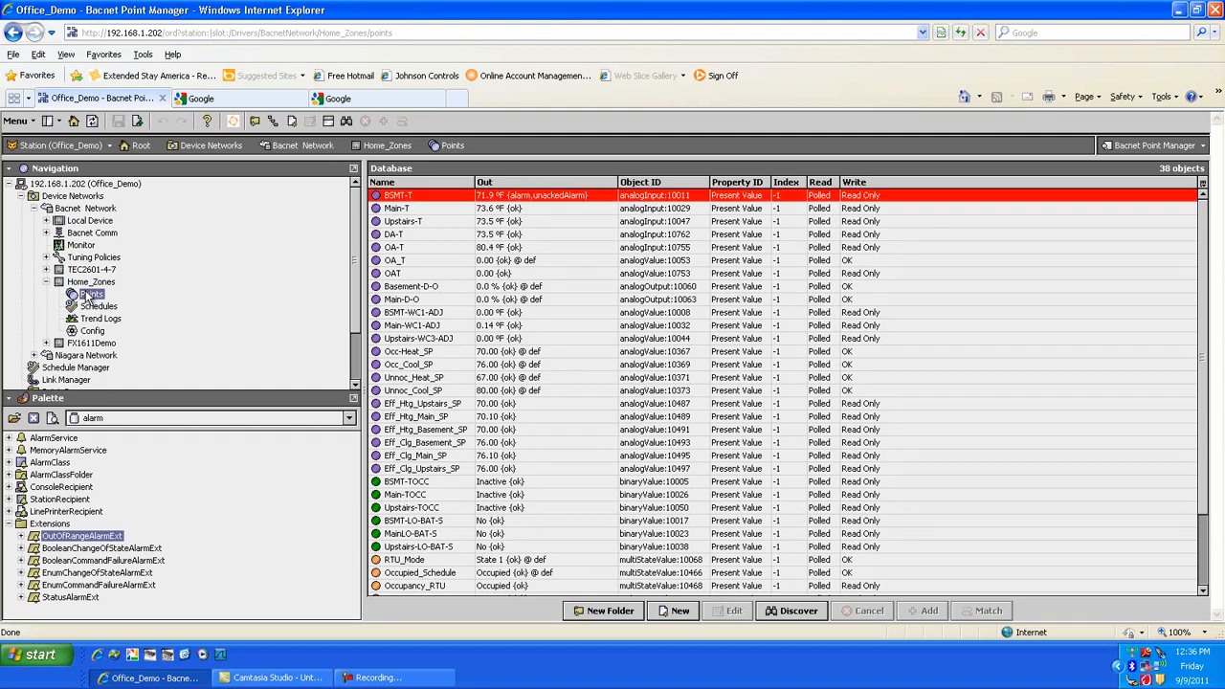
Return to the property sheet and set BSMT-T's Offnormal Algorithm High Limit to 85.0 °F and Low Limit to 55.0 °F
{"action": "left_click", "coordinate": [13, 32]}
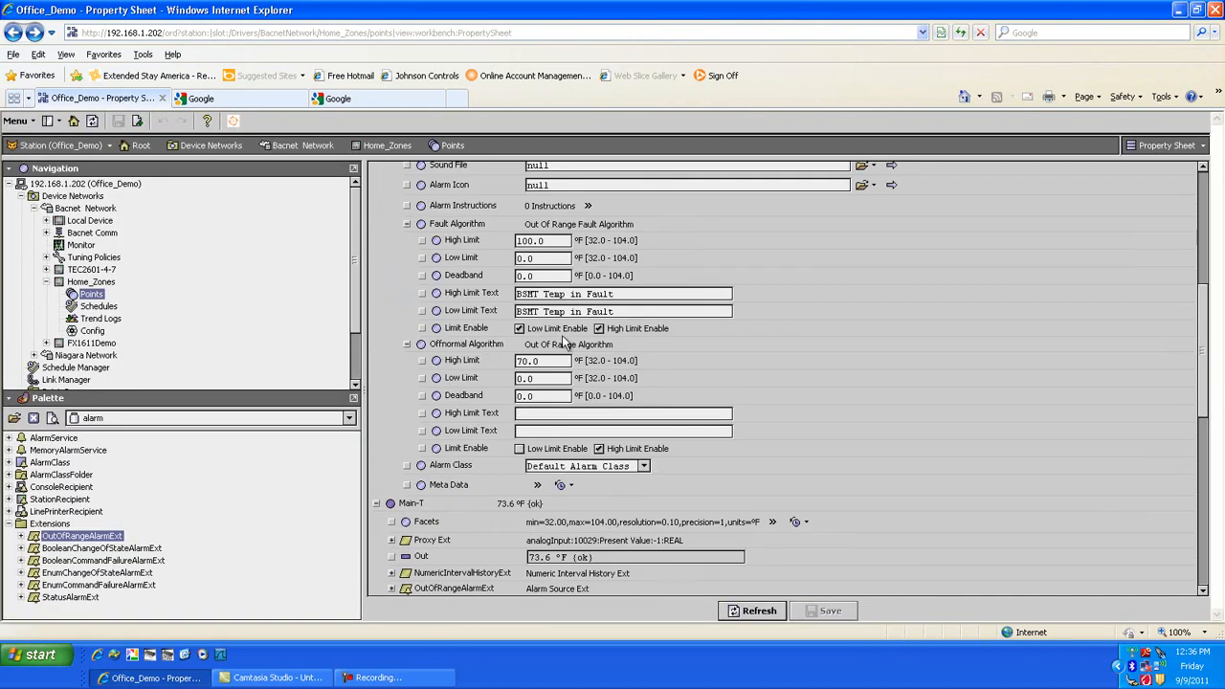
{"action": "double_click", "coordinate": [522, 361]}
{"action": "type", "text": "85"}
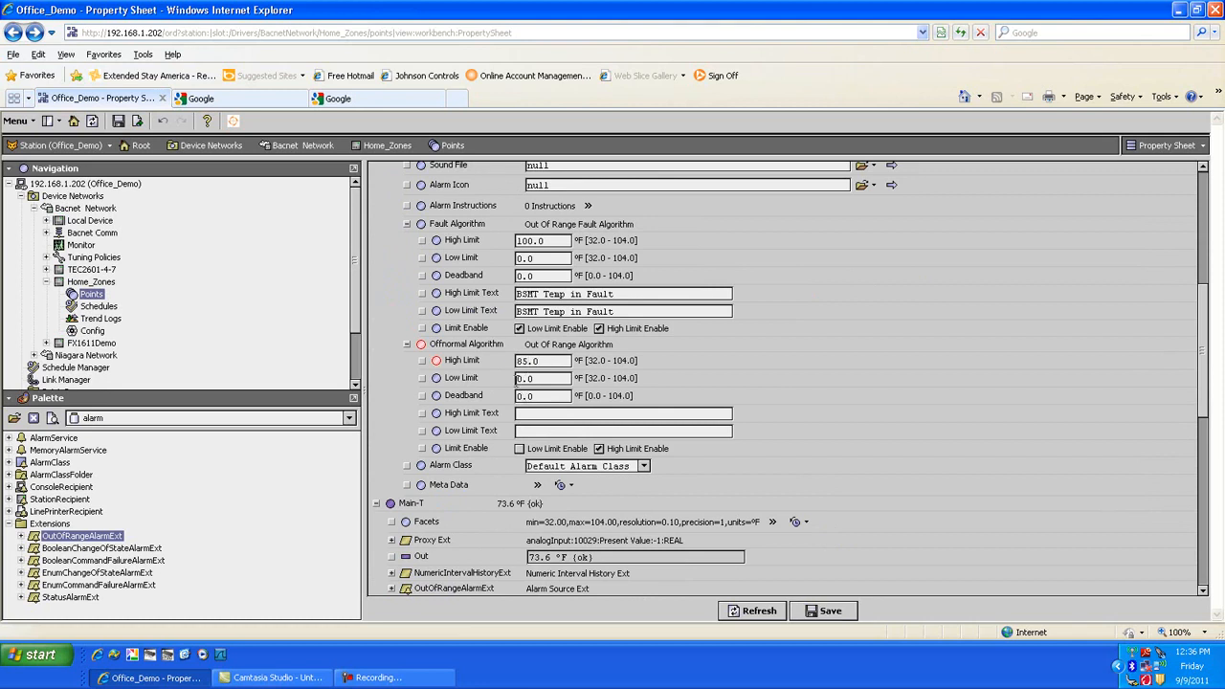
{"action": "double_click", "coordinate": [518, 378]}
{"action": "type", "text": "55"}
Set the Offnormal Algorithm's High Limit Text to "BSMT Temp in High Alarm" and Low Limit Text to "BSMT Temp in Low Alarm", and save
{"action": "left_click", "coordinate": [525, 413]}
{"action": "type", "text": "BSMT Temp in Hi"}
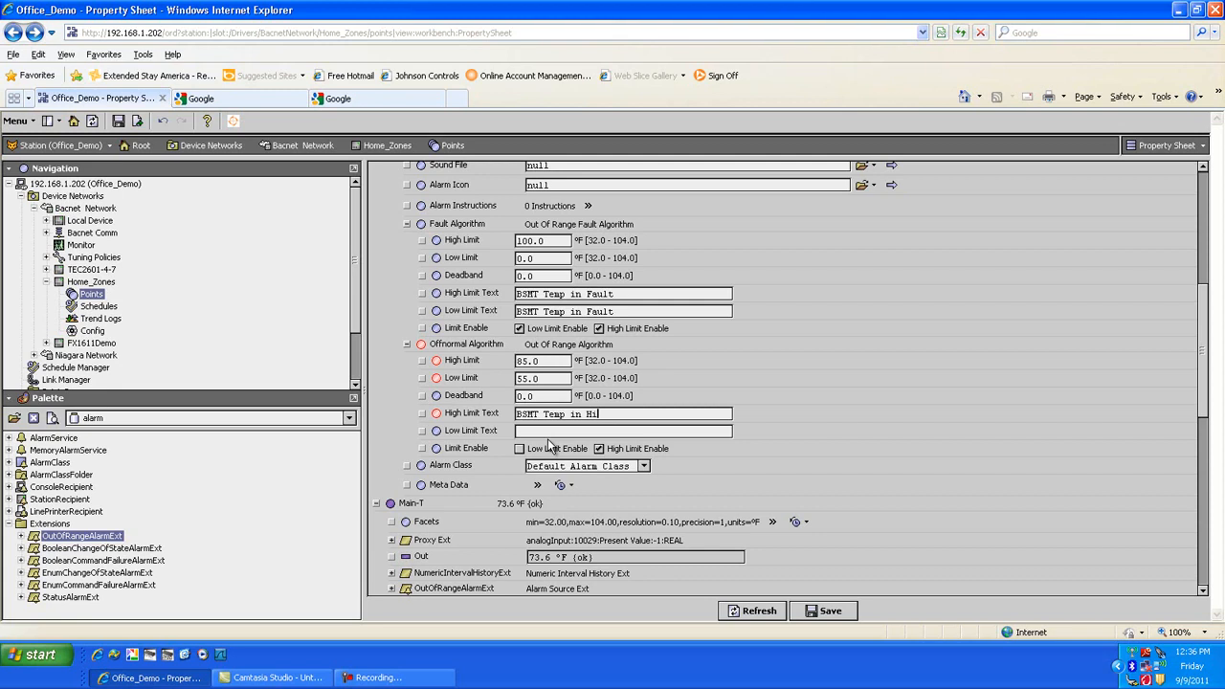
{"action": "type", "text": "gh Alarm"}
{"action": "left_click", "coordinate": [541, 432]}
{"action": "type", "text": "A"}
{"action": "key", "text": "BackSpace"}
{"action": "type", "text": "BSM"}
{"action": "key", "text": "BackSpace"}
{"action": "type", "text": "MT Temp In Low Alarm"}
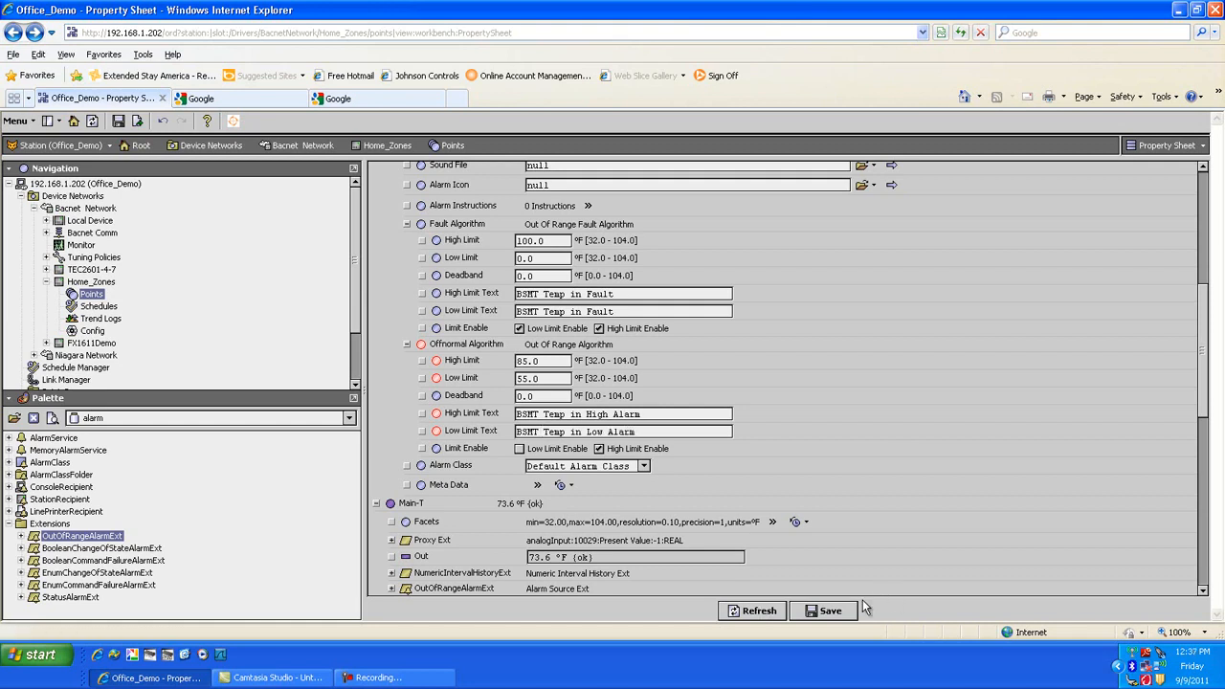
{"action": "left_click", "coordinate": [830, 611]}
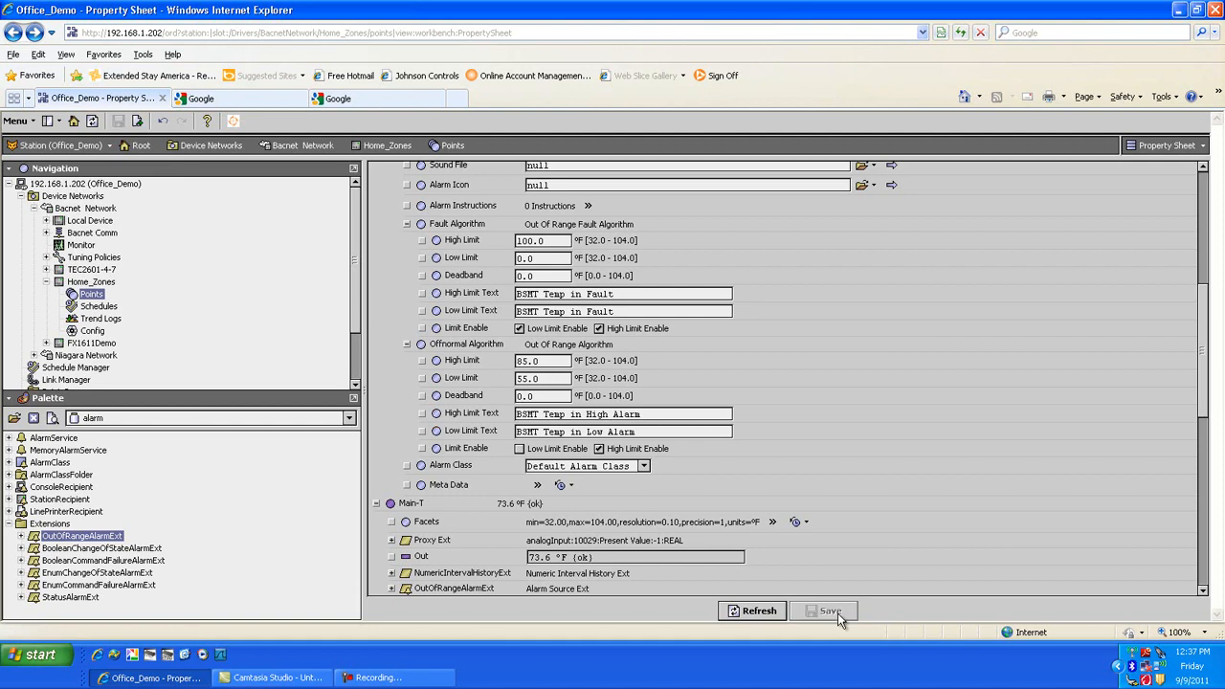
Collapse BSMT-T's AlarmSourceExt and the expanded Main-T and BSMT-T points in the property sheet
{"action": "left_click_drag", "start_coordinate": [1207, 366], "coordinate": [1197, 216]}
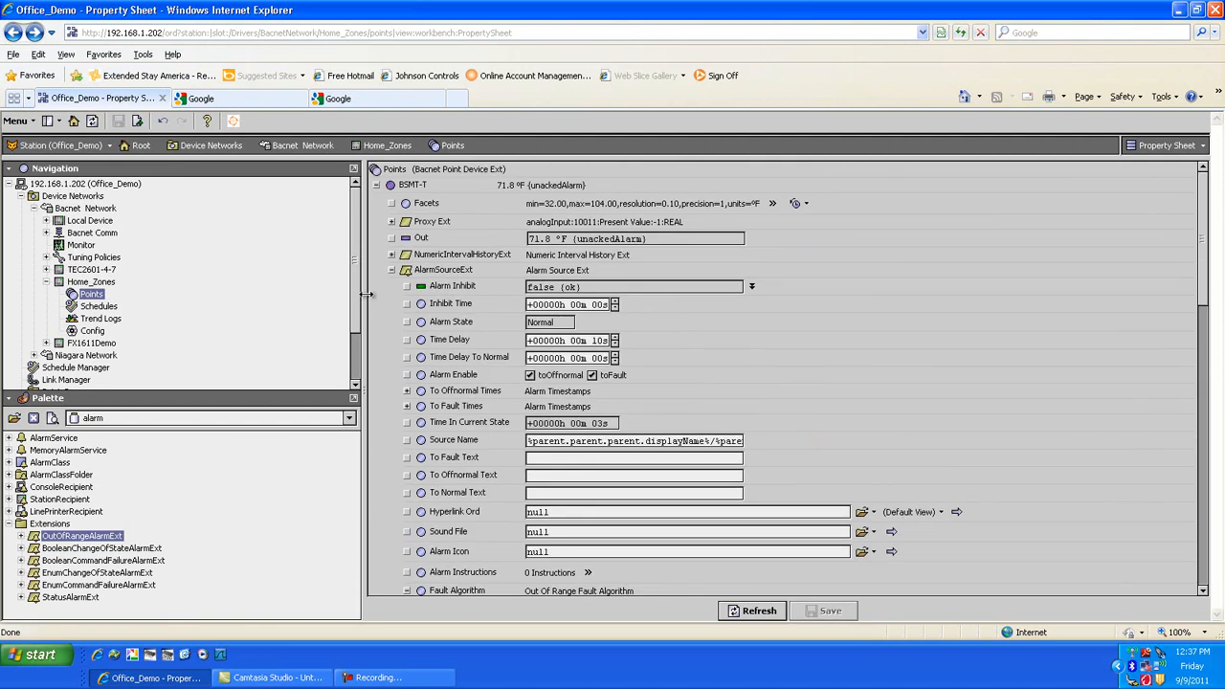
{"action": "left_click", "coordinate": [390, 272]}
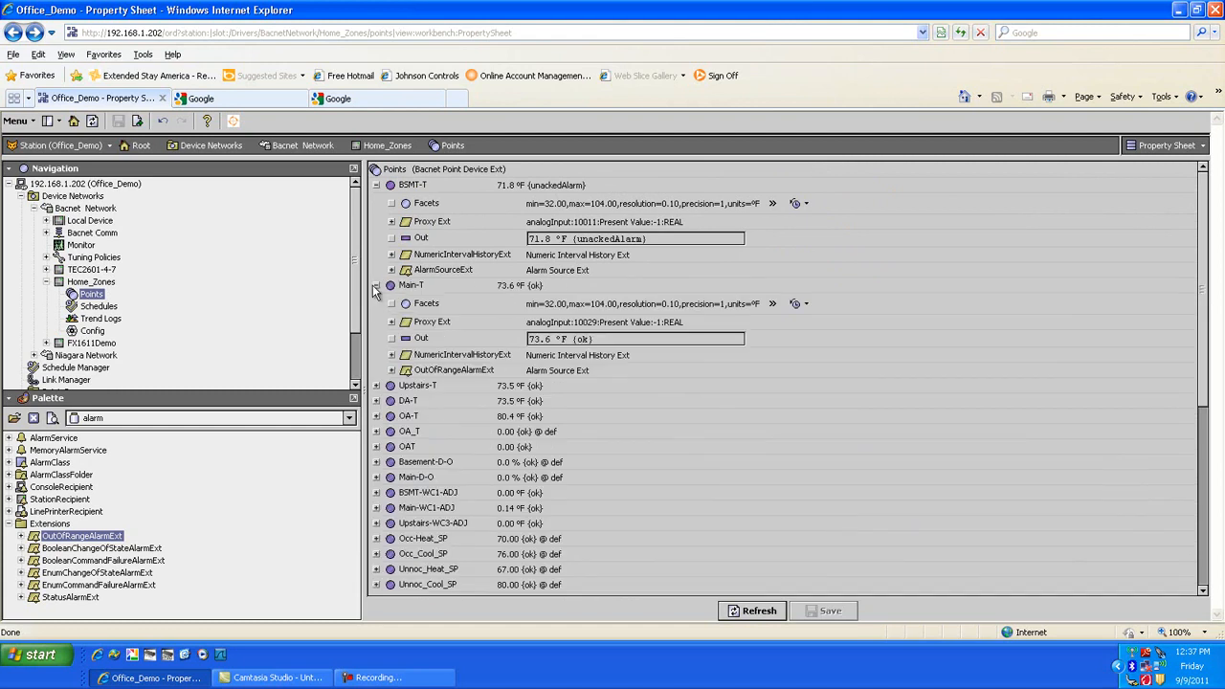
{"action": "left_click", "coordinate": [377, 286]}
{"action": "left_click", "coordinate": [375, 185]}
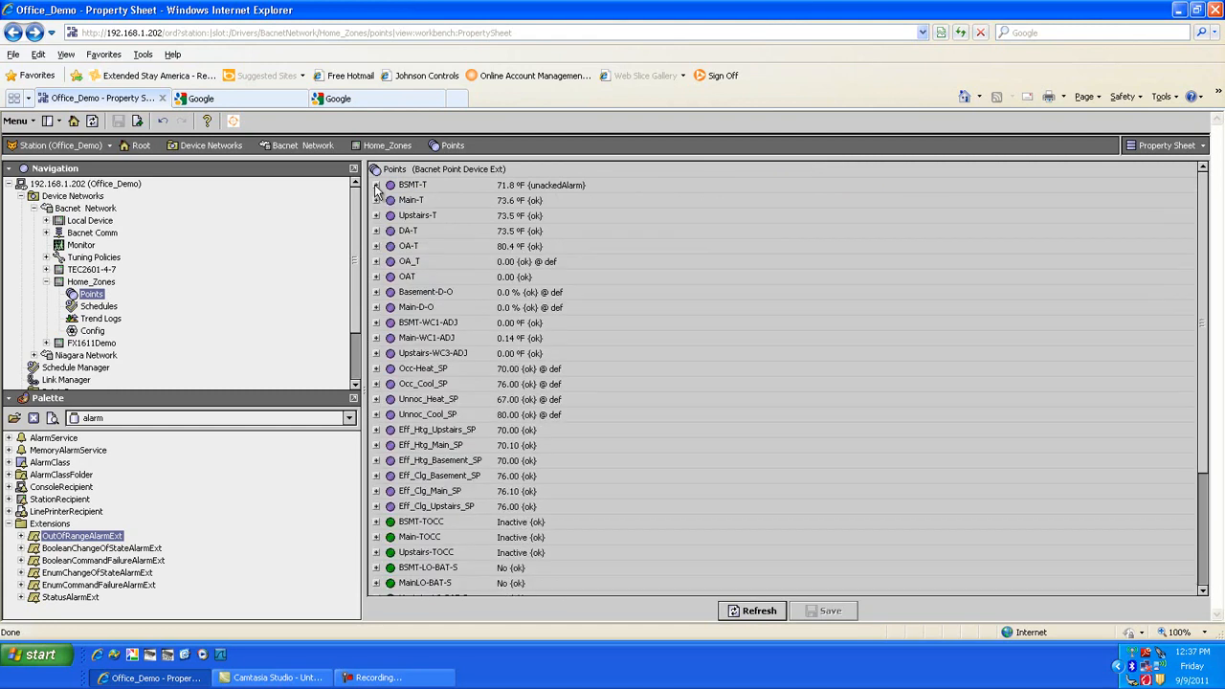